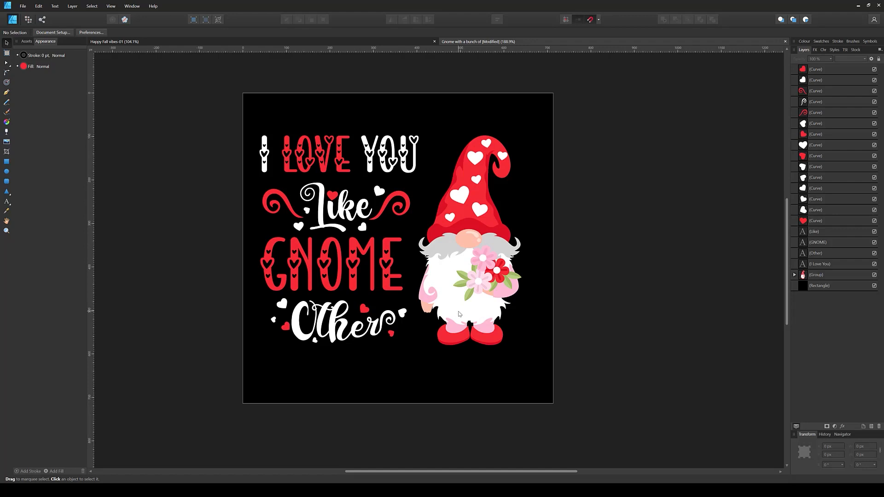
- Compare the Happy Fall vibes and gnome designs, and preview the gnome design without its black background rectangle
left_click(384, 40)
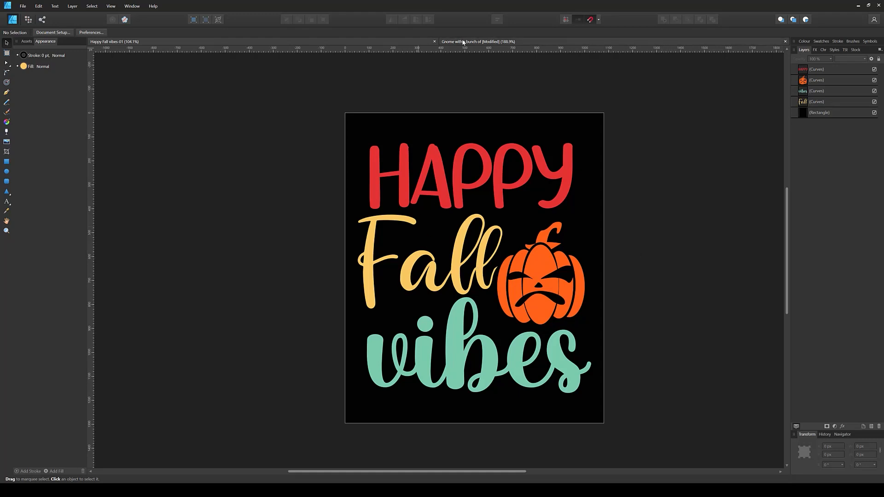
left_click(478, 41)
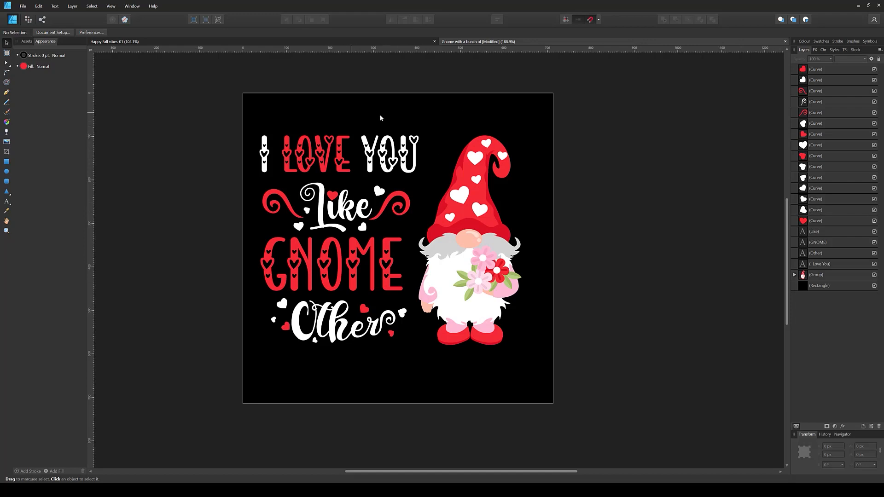
left_click(875, 286)
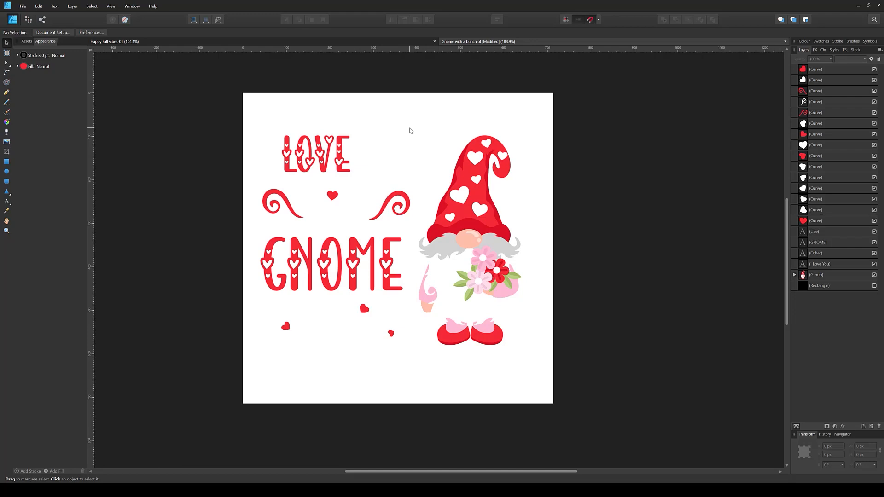
left_click(874, 285)
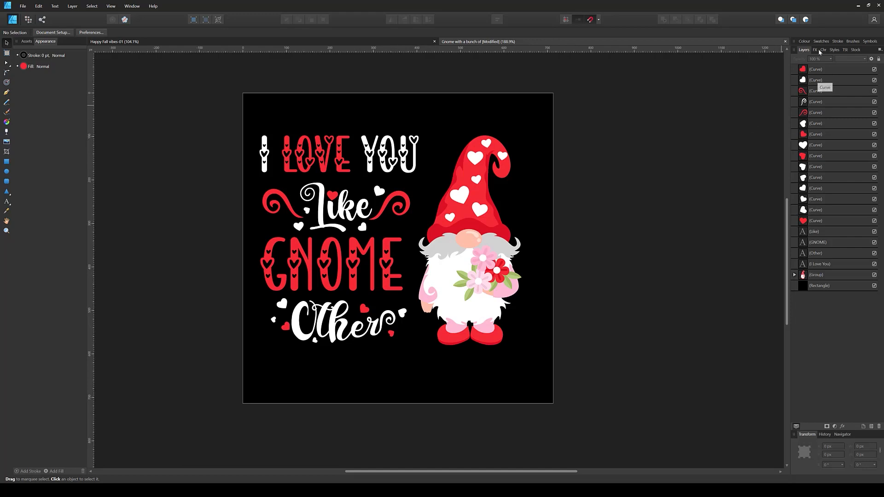
- Group all the gnome design's text, curves and artwork, leaving out the black background rectangle
left_click(829, 277)
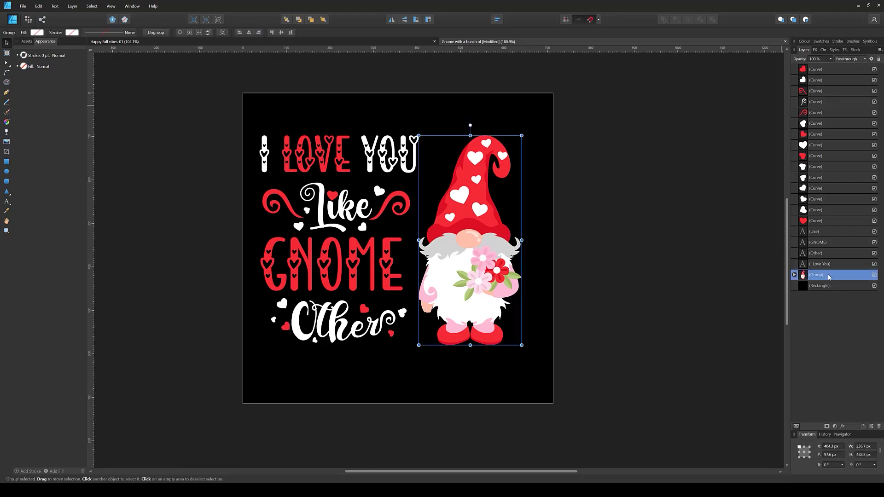
left_click(821, 69, "shift")
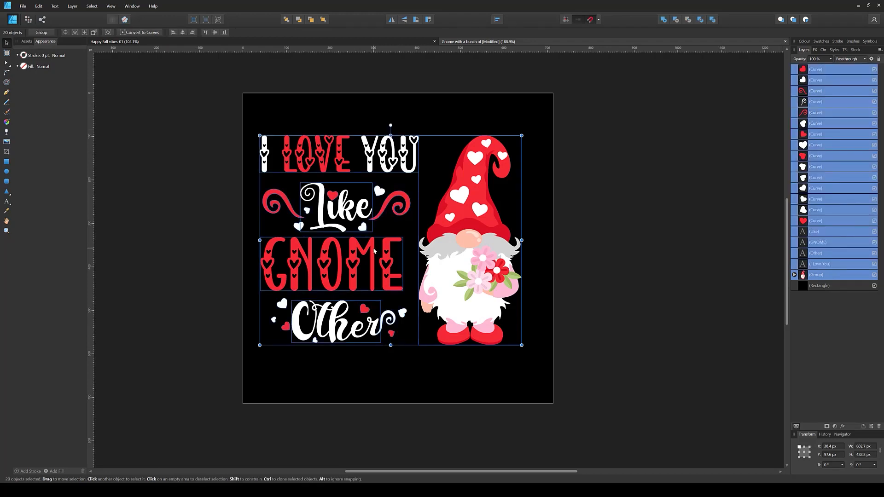
key("ctrl+g")
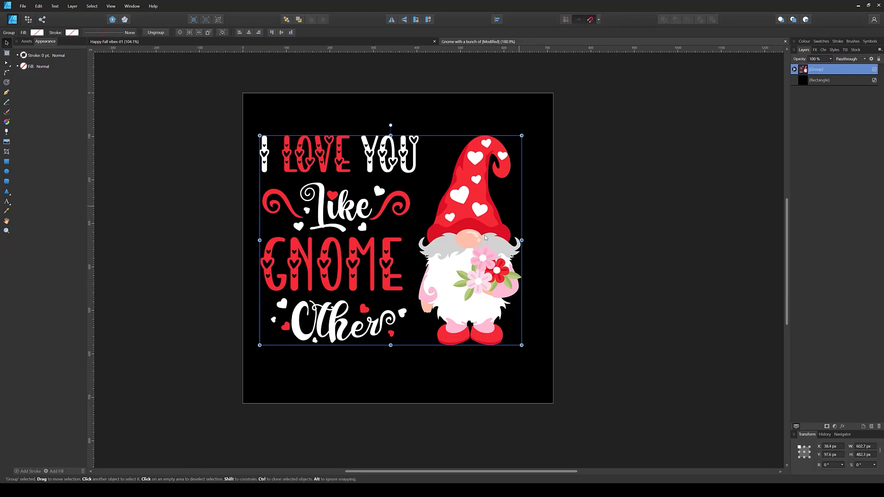
left_click(843, 427)
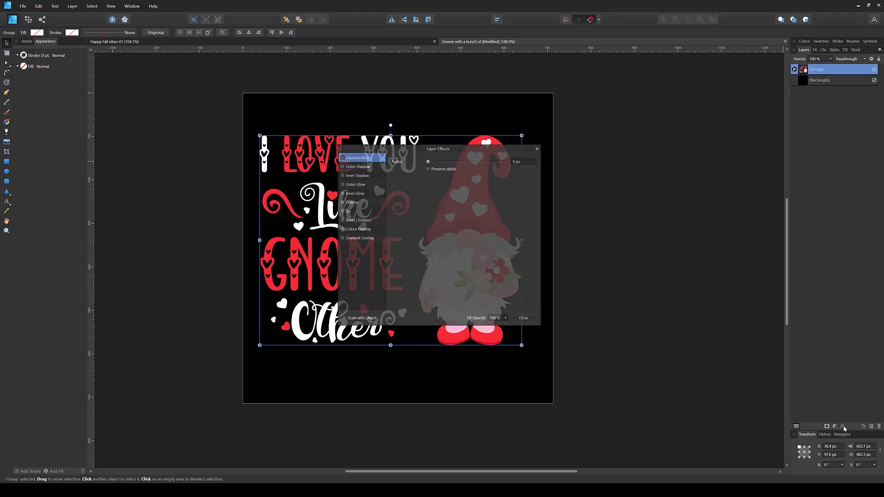
left_click_drag(457, 150, 537, 143)
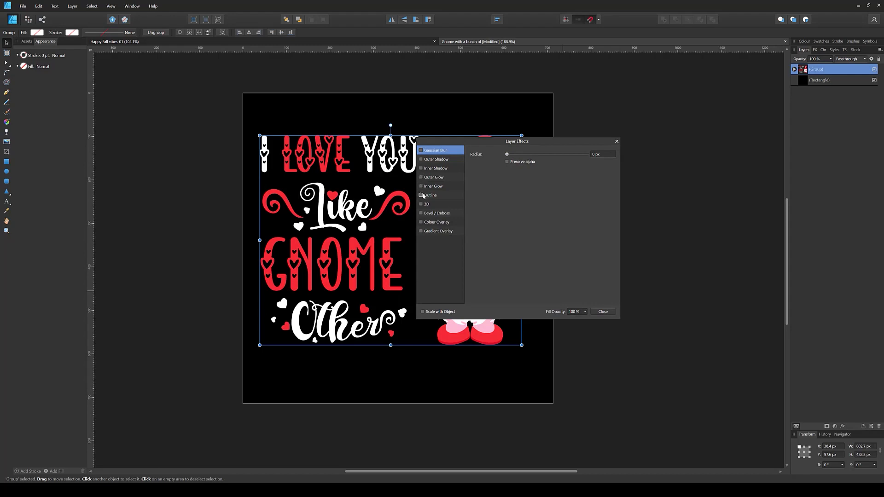
left_click(603, 312)
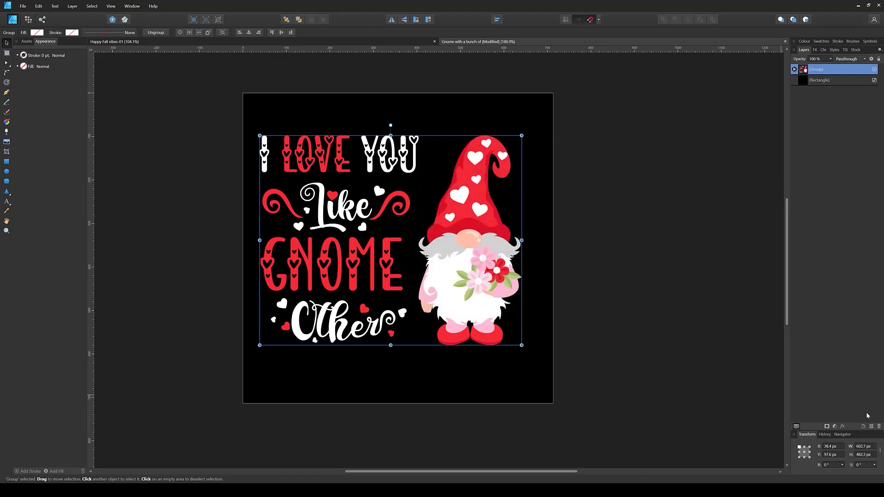
- Hide the black background rectangle and add a black Outline layer effect with a 7 px radius to the grouped gnome design
left_click(874, 80)
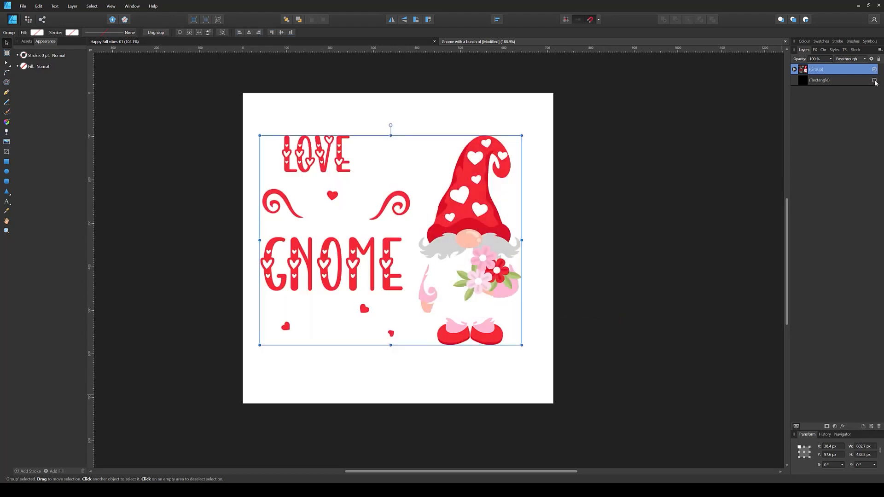
left_click(842, 427)
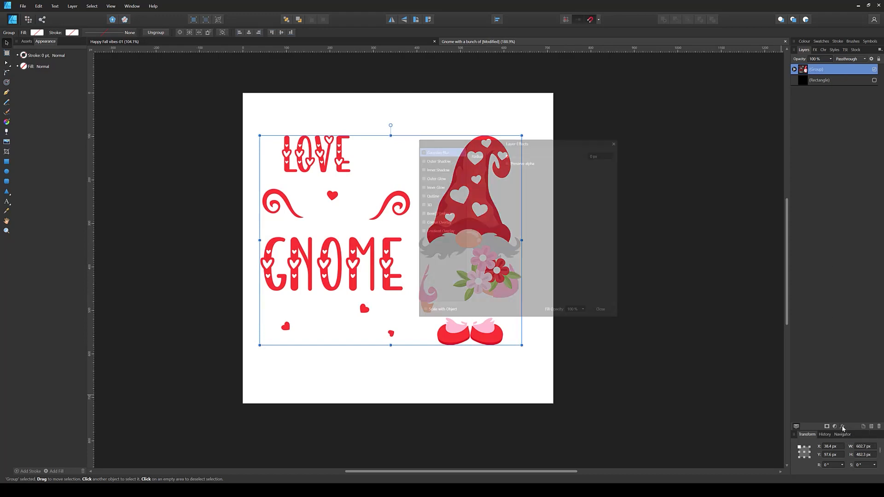
left_click(421, 195)
left_click(433, 196)
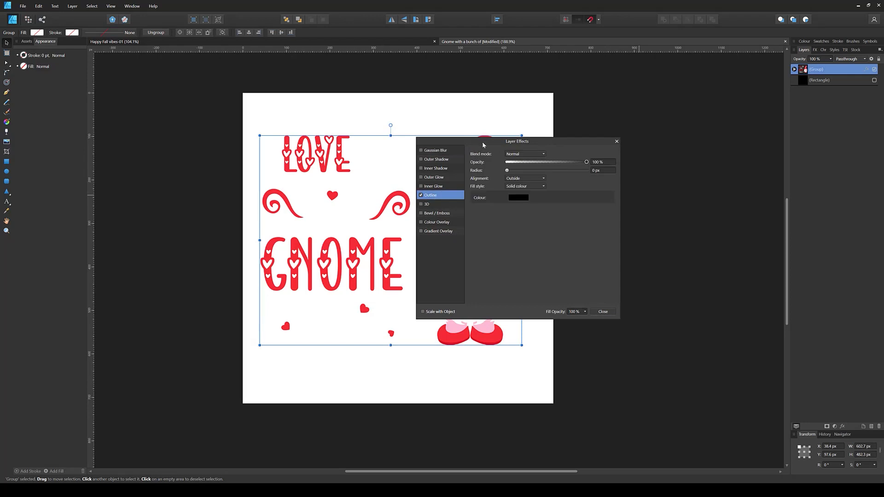
left_click_drag(482, 142, 634, 107)
left_click_drag(661, 138, 682, 137)
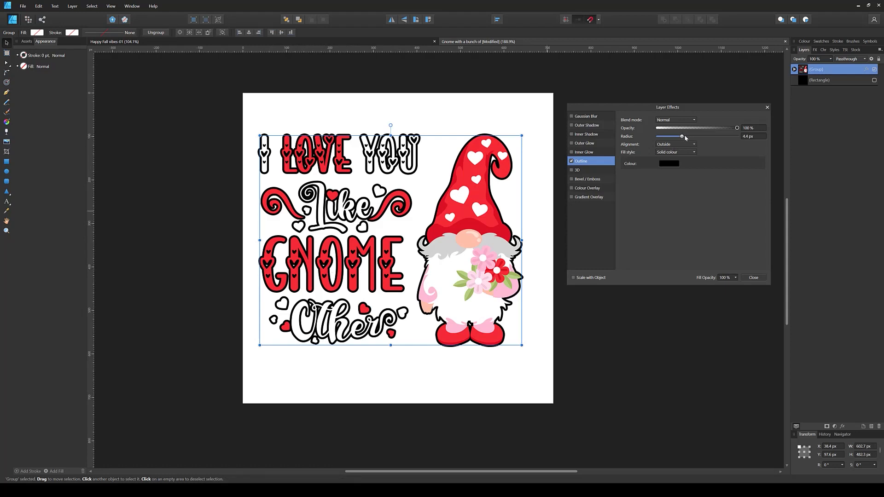
left_click_drag(681, 137, 686, 138)
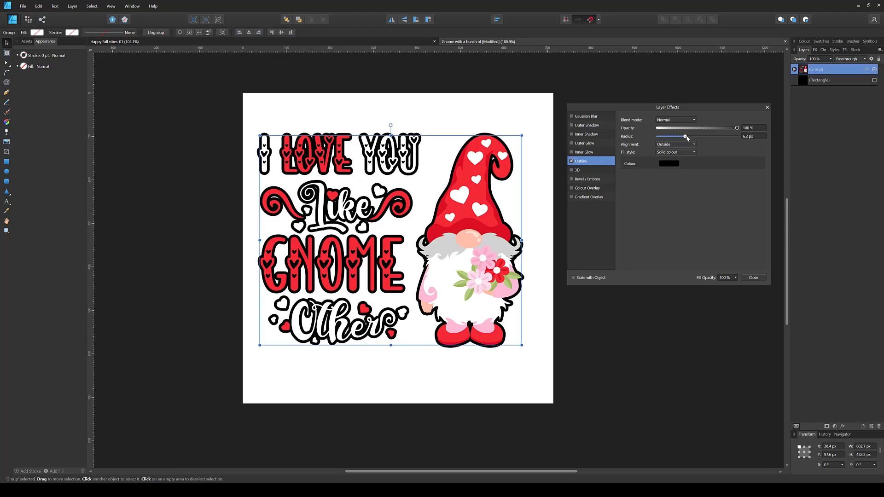
left_click_drag(686, 138, 690, 137)
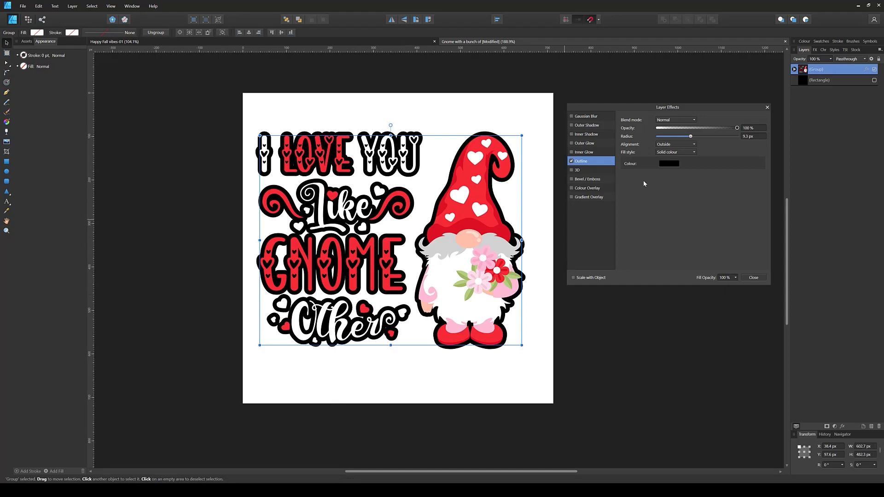
left_click_drag(690, 136, 687, 136)
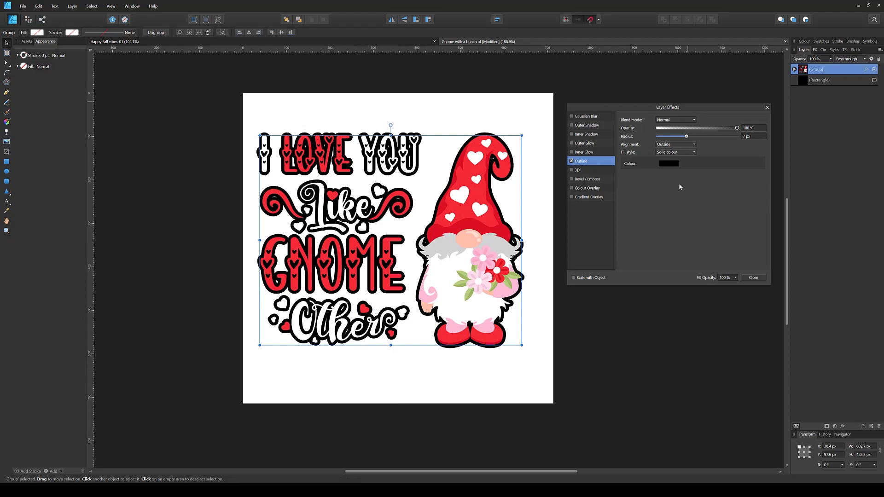
left_click(753, 278)
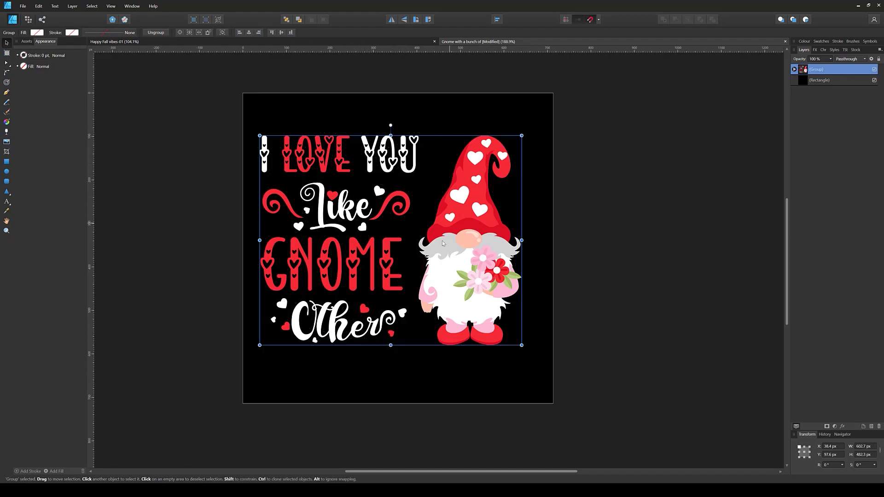
- Switch to the Happy Fall vibes document and hide its black background rectangle
left_click(375, 41)
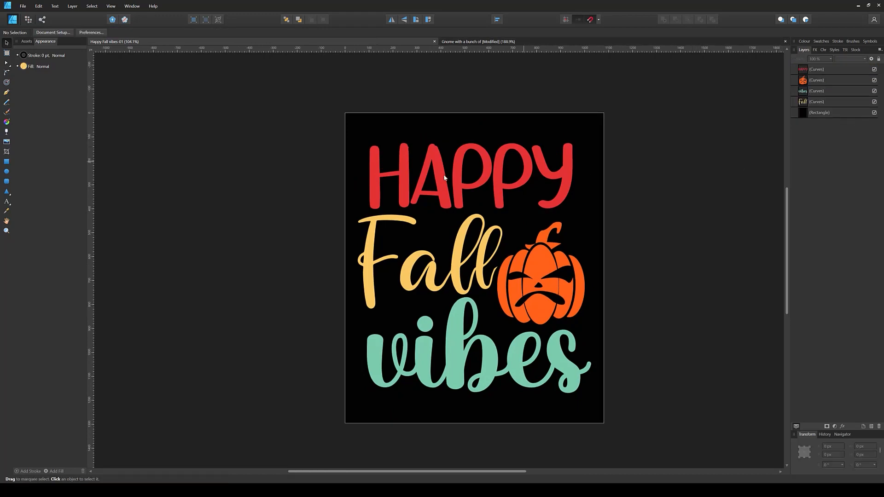
left_click(874, 113)
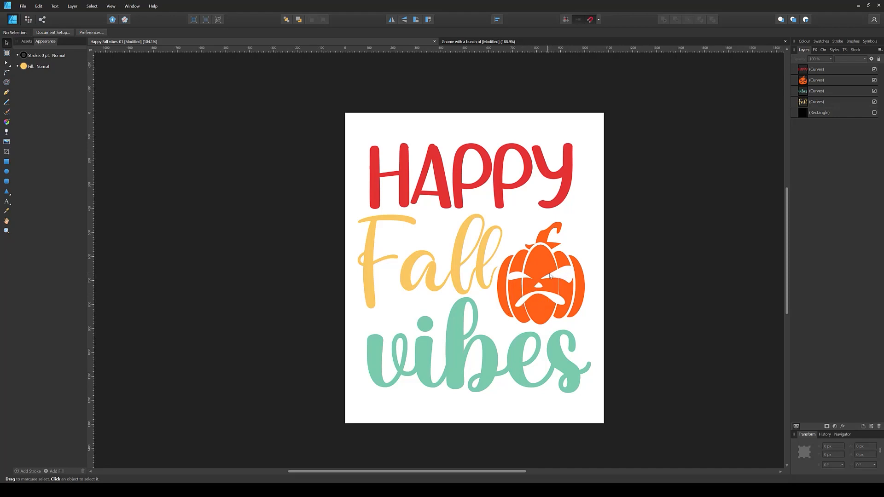
left_click(874, 113)
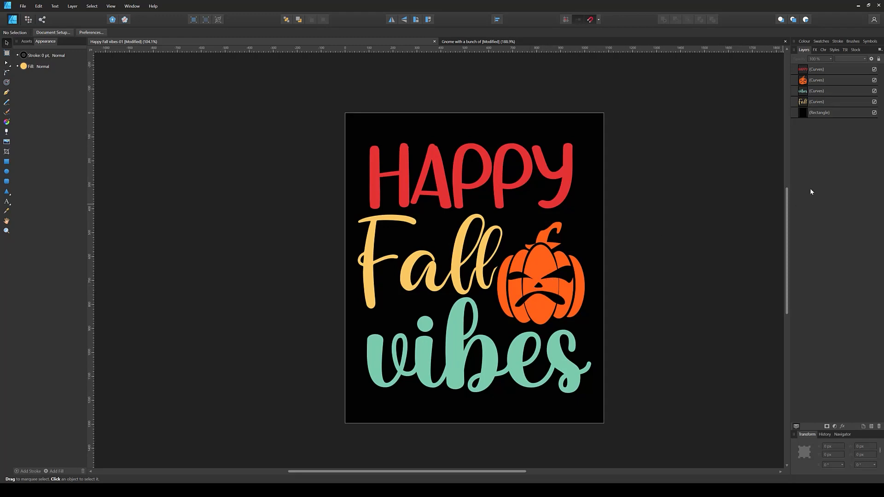
left_click(875, 113)
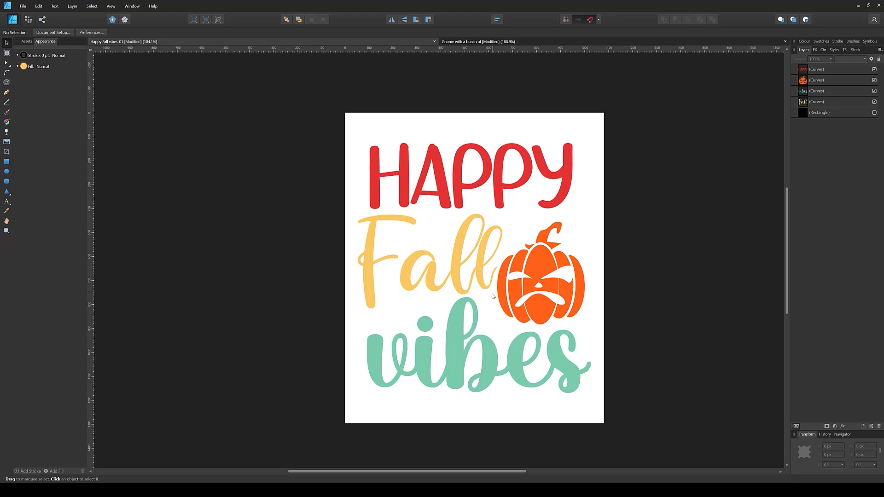
- Group the four lettering and pumpkin curve layers of the Happy Fall vibes design
left_click(819, 104)
left_click(816, 72, "shift")
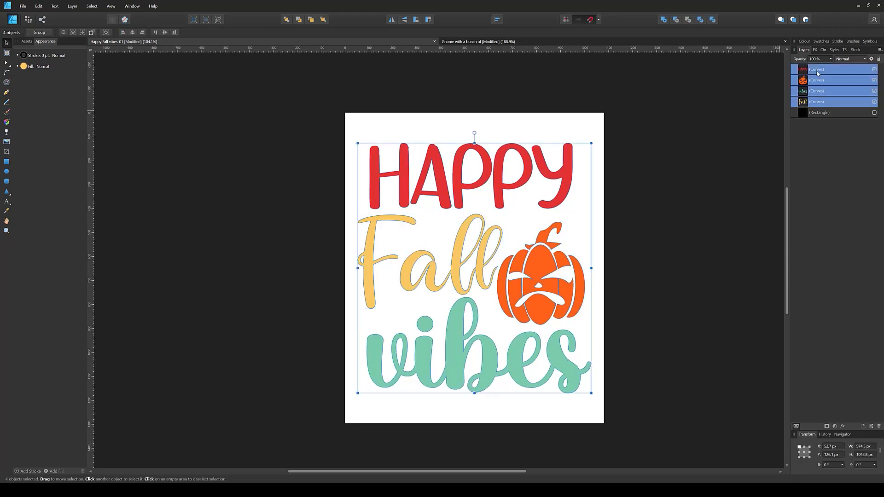
key("ctrl+g")
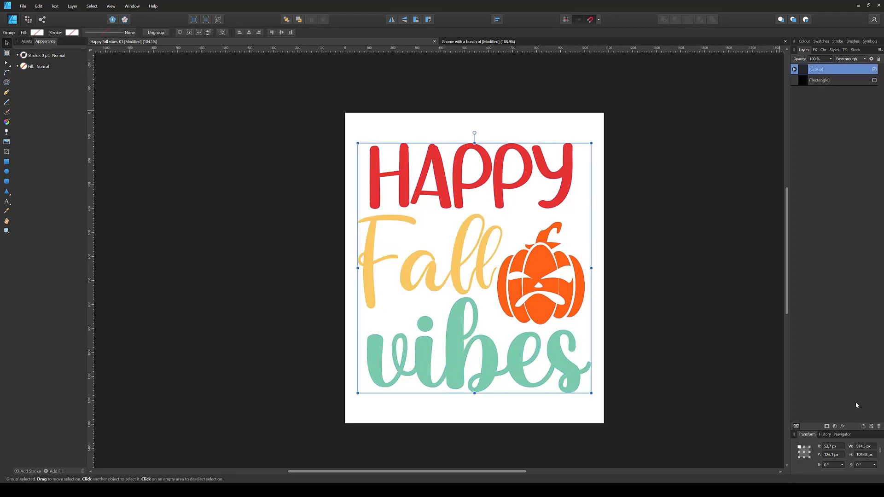
- Add a black Outline layer effect with a radius of about 15.6 px to the grouped Happy Fall vibes design
left_click(842, 427)
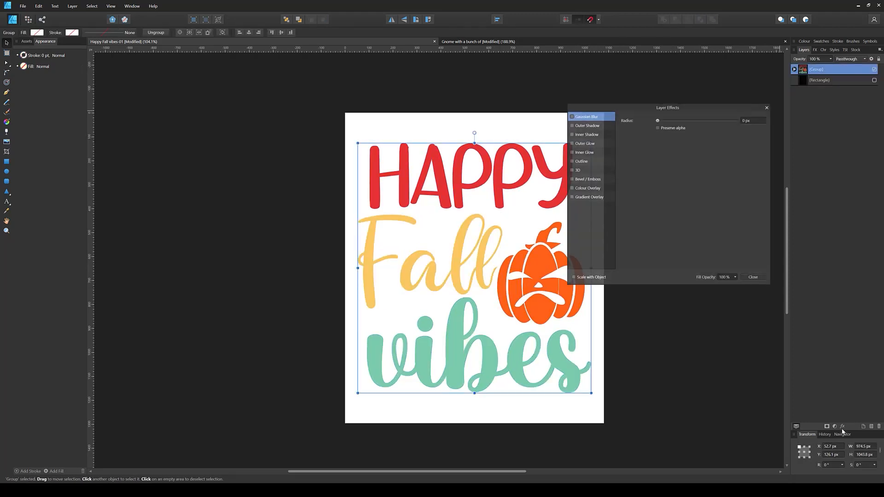
left_click(572, 161)
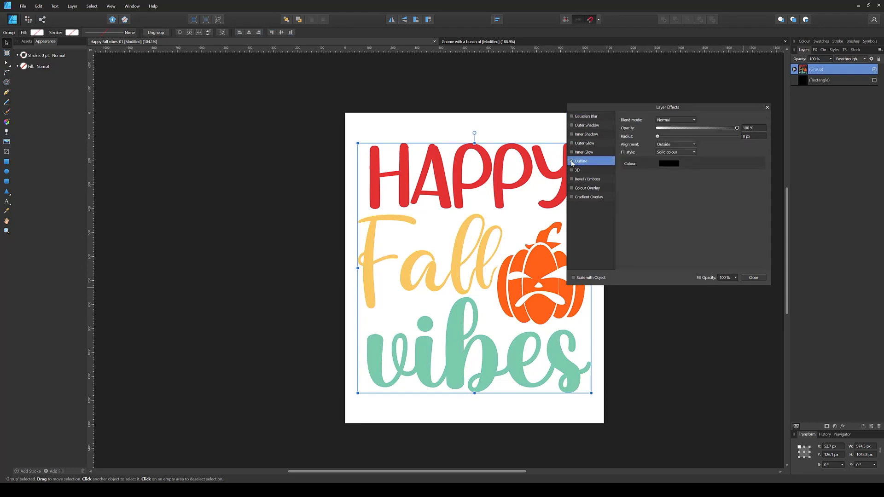
left_click_drag(657, 136, 693, 137)
left_click_drag(687, 106, 746, 83)
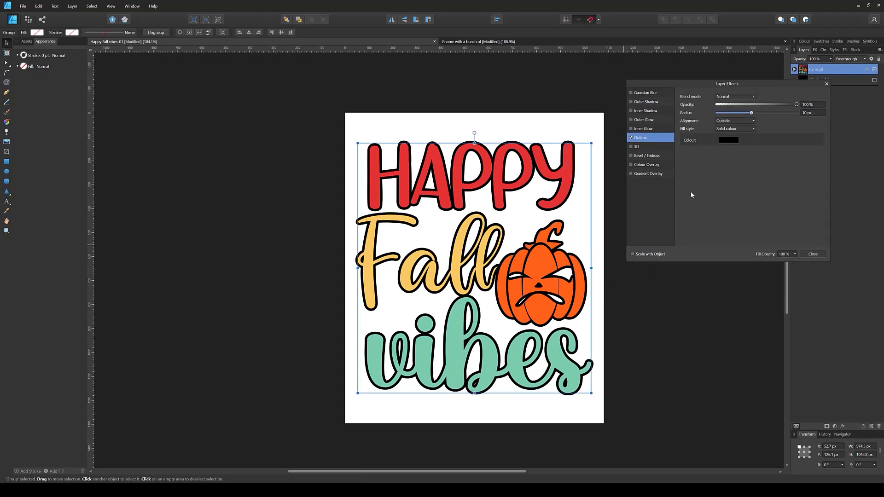
left_click_drag(752, 113, 775, 114)
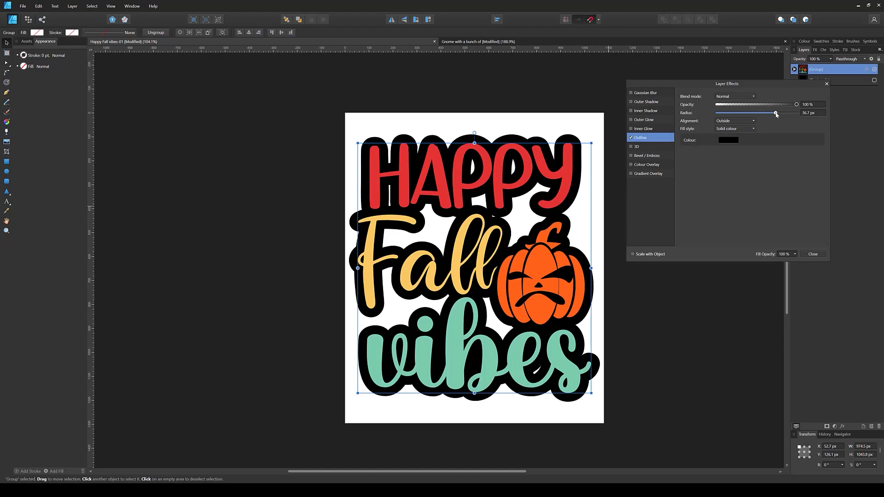
left_click_drag(776, 114, 757, 113)
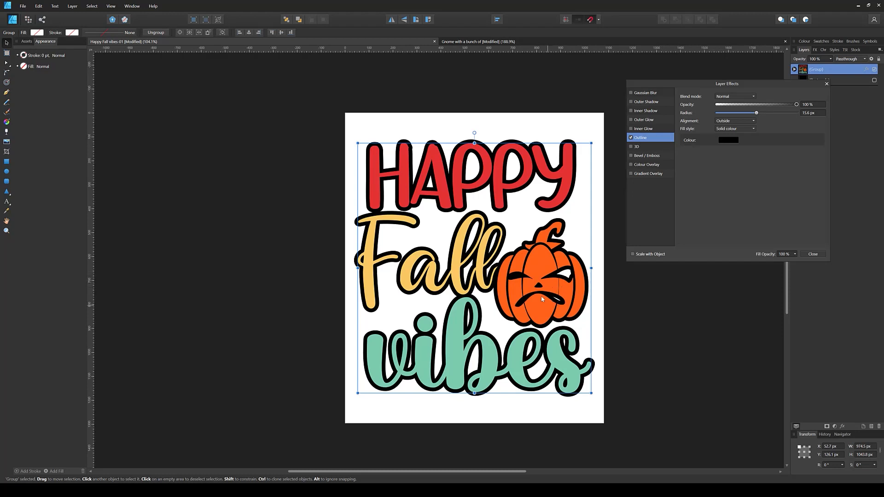
left_click(812, 255)
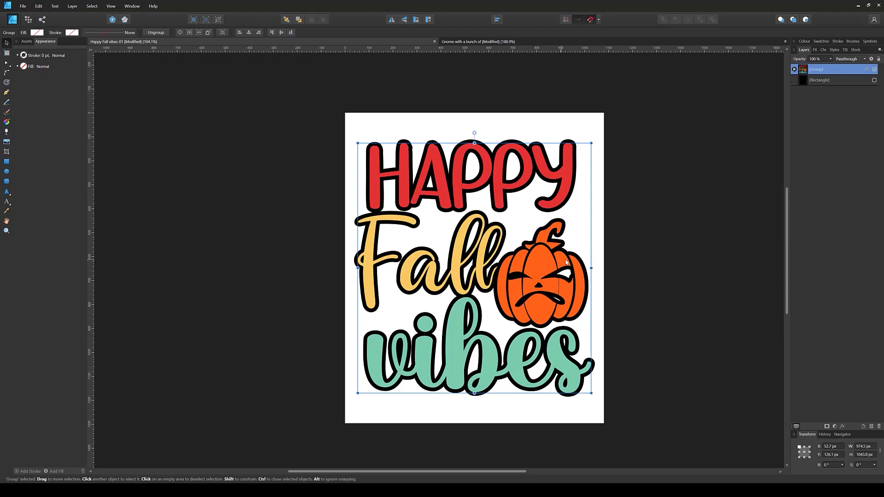
left_click(653, 212)
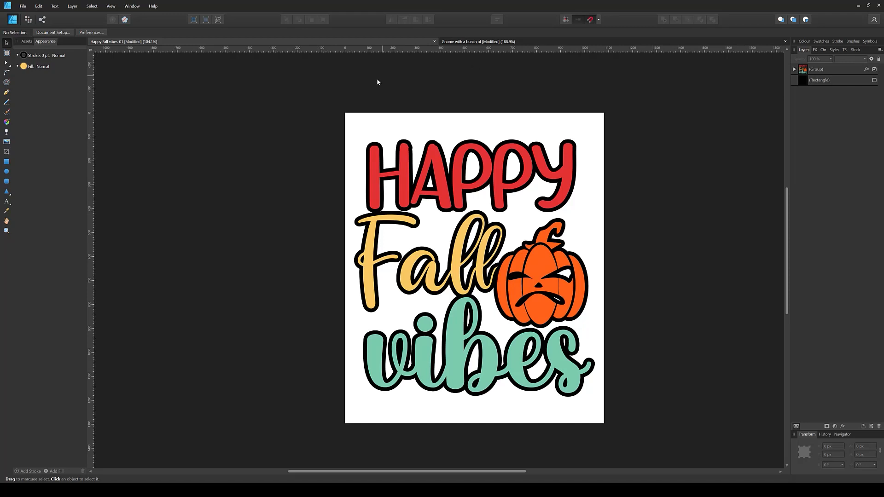
- Turn off the Outline layer effect on the grouped Happy Fall vibes design and deselect the group
left_click(866, 69)
left_click(631, 137)
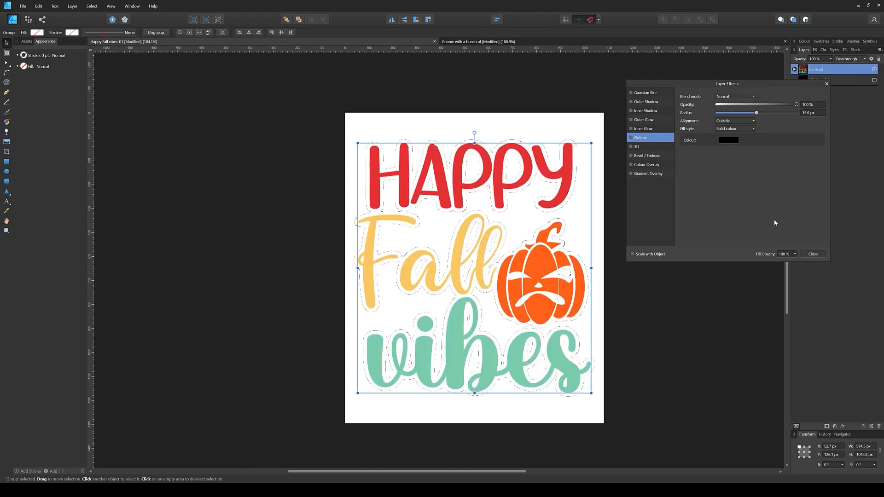
left_click(813, 254)
left_click(652, 197)
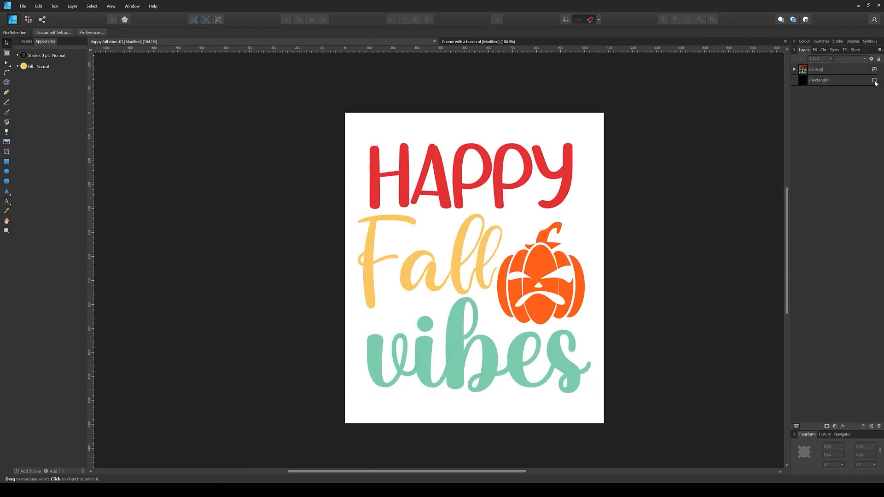
- Enable a transparent background in the document setup of the Happy Fall vibes file
left_click(54, 33)
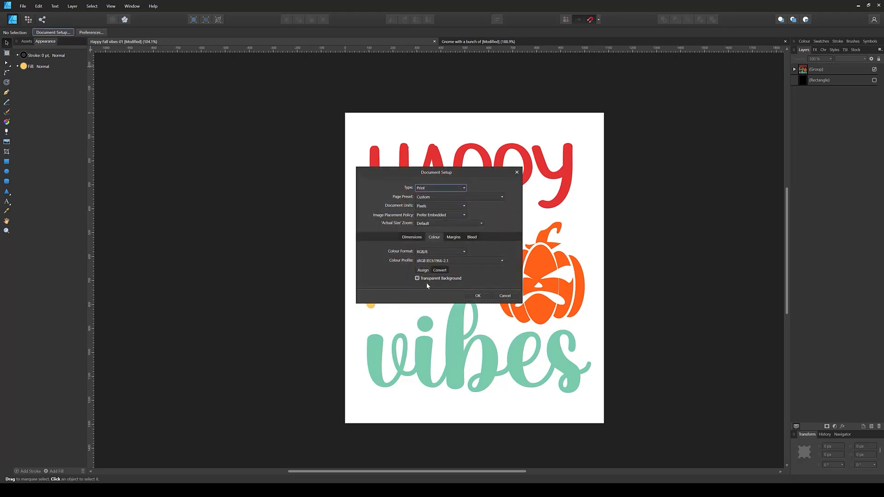
left_click(418, 279)
left_click(478, 295)
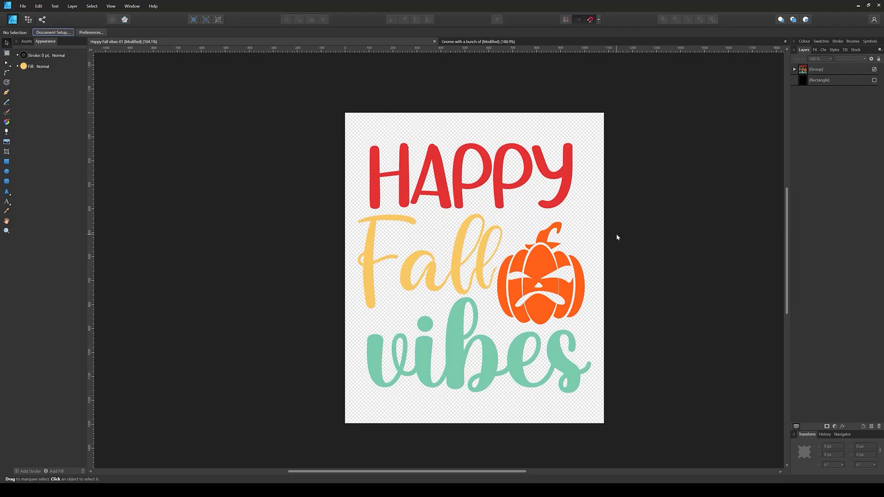
- Export the Happy Fall vibes design as a PNG, open it in Affinity Photo and look at its available layer effects
left_click(22, 6)
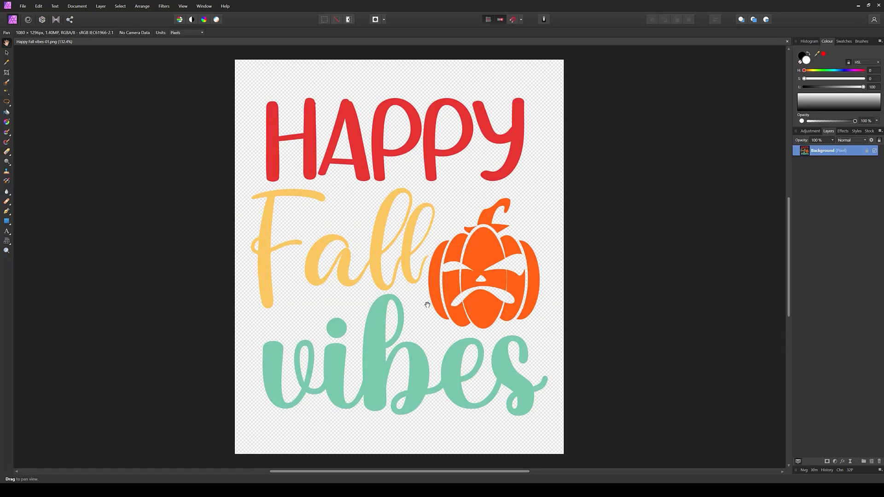
left_click(843, 463)
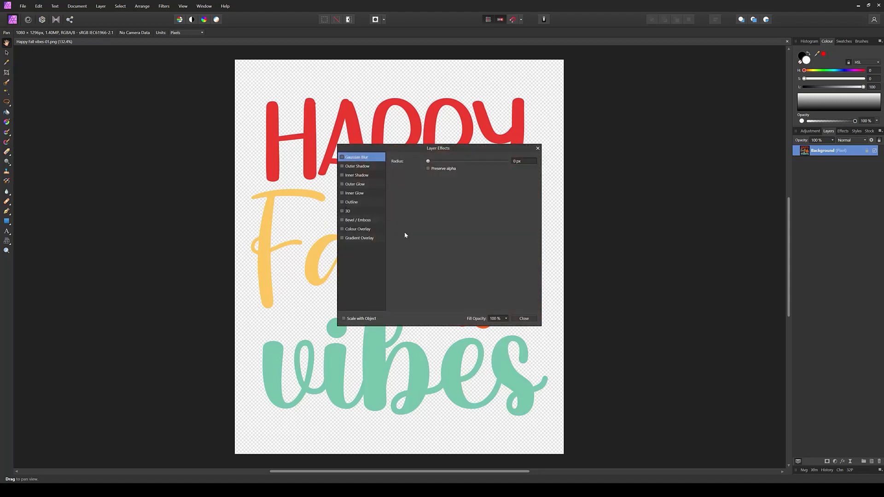
left_click(524, 319)
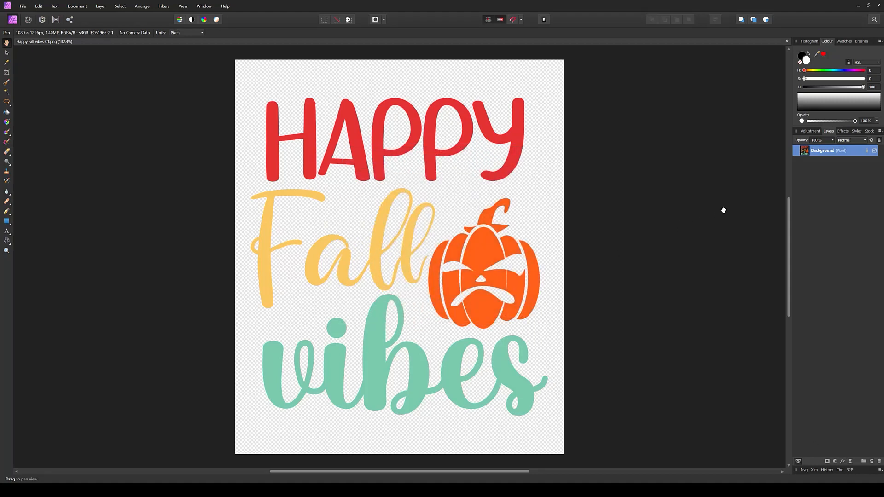
- Load a selection from the Happy Fall vibes artwork's layer and start Grow/Shrink Selection with Circular enabled
left_click(805, 154, "ctrl")
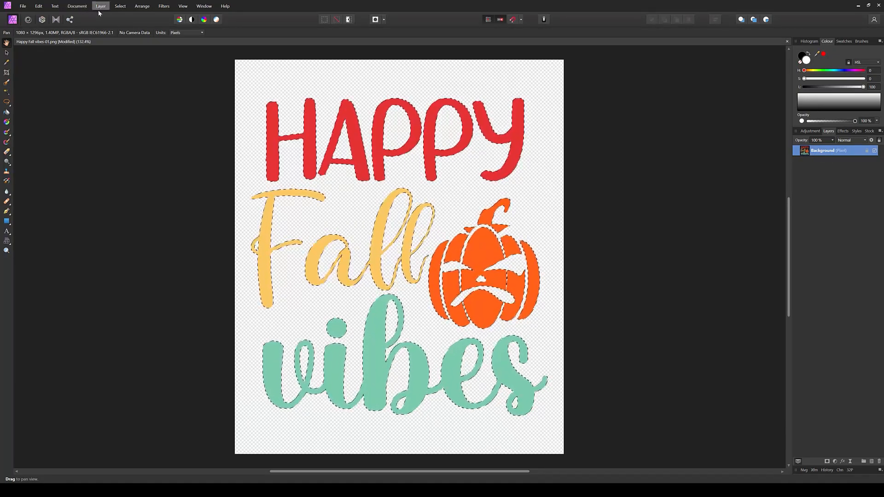
left_click(120, 6)
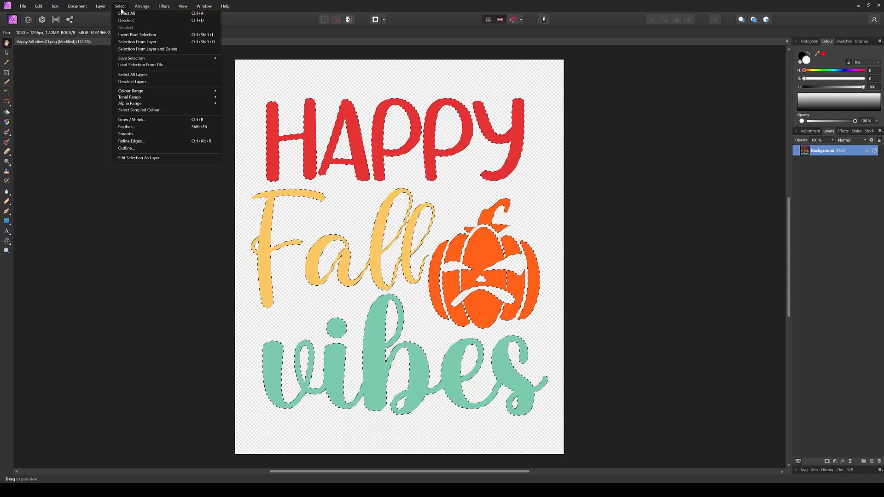
left_click(132, 119)
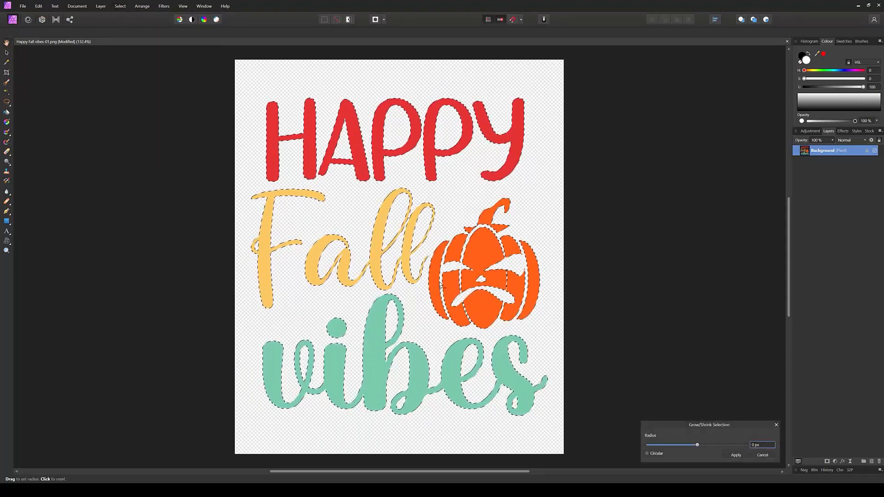
left_click_drag(658, 424, 617, 171)
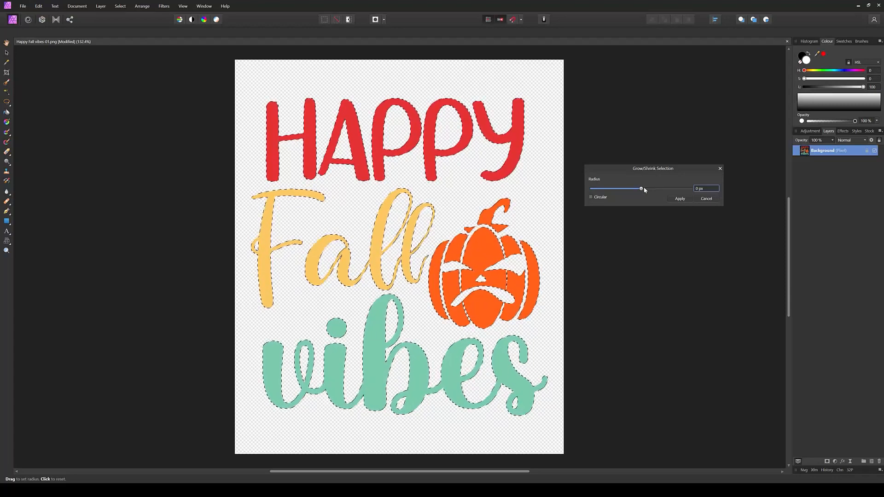
left_click(591, 197)
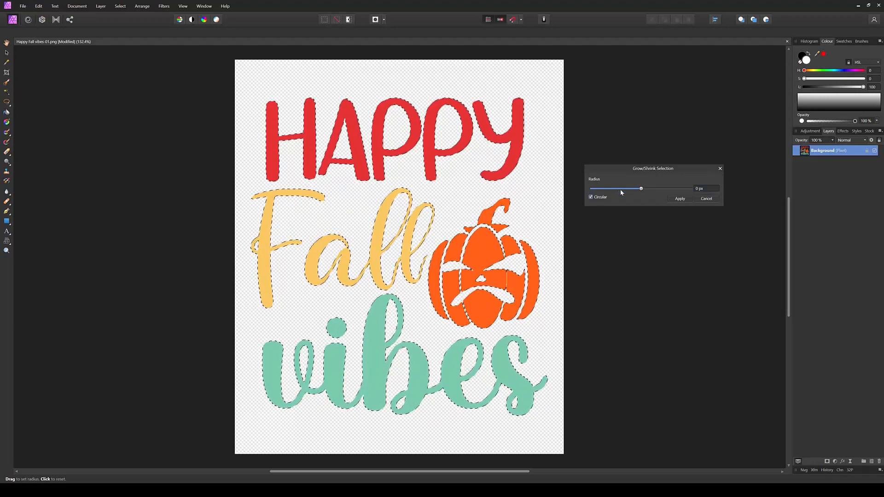
- Try larger grow radii around the Happy Fall vibes artwork, ending with 20 px
left_click_drag(641, 189, 644, 191)
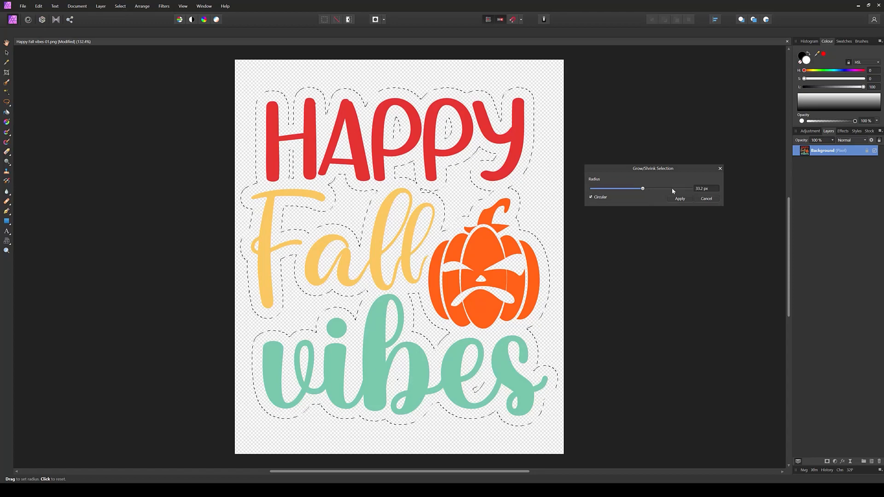
left_click_drag(642, 190, 642, 190)
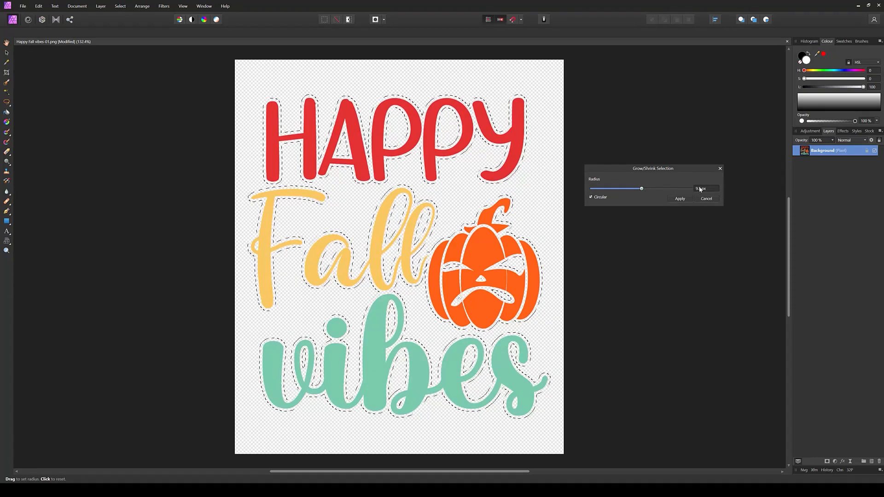
left_click(700, 188)
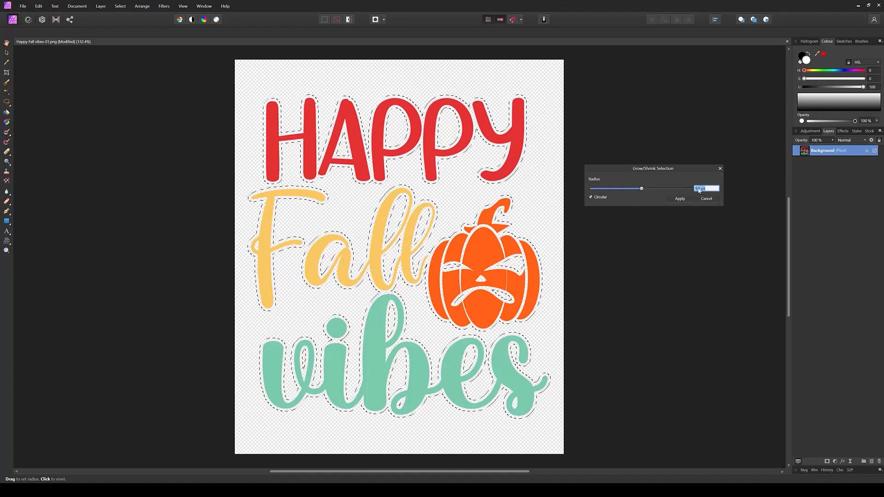
type("20")
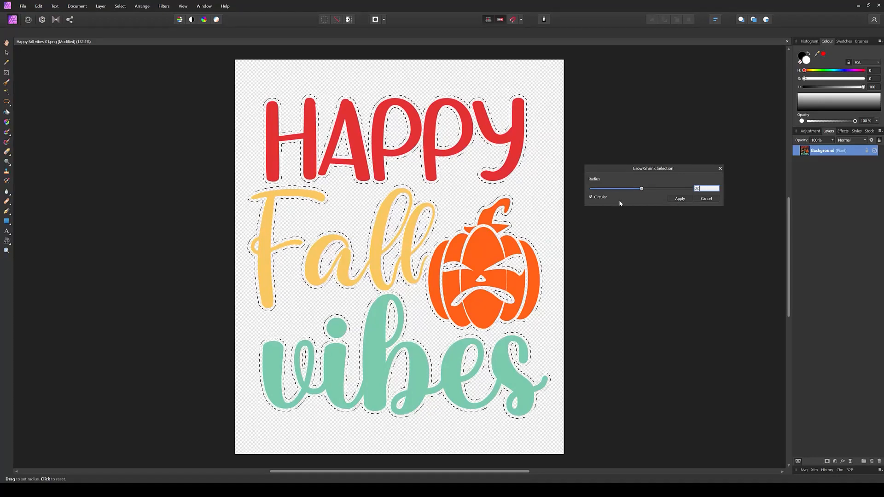
key("Return")
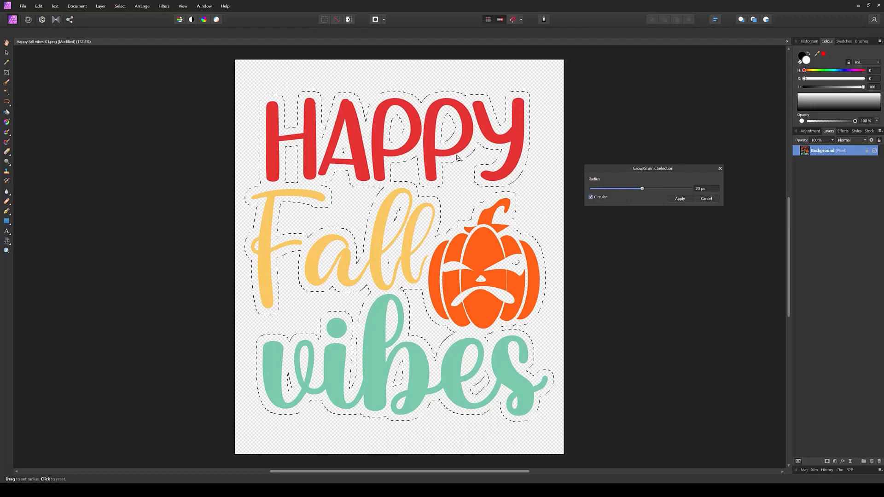
- Set the grow radius to 15 px and apply it to the Happy Fall vibes selection
left_click(711, 189)
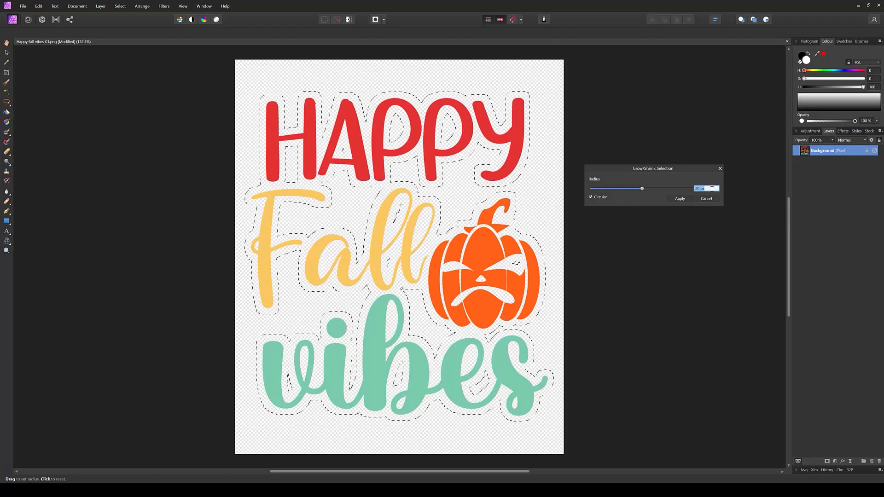
type("15")
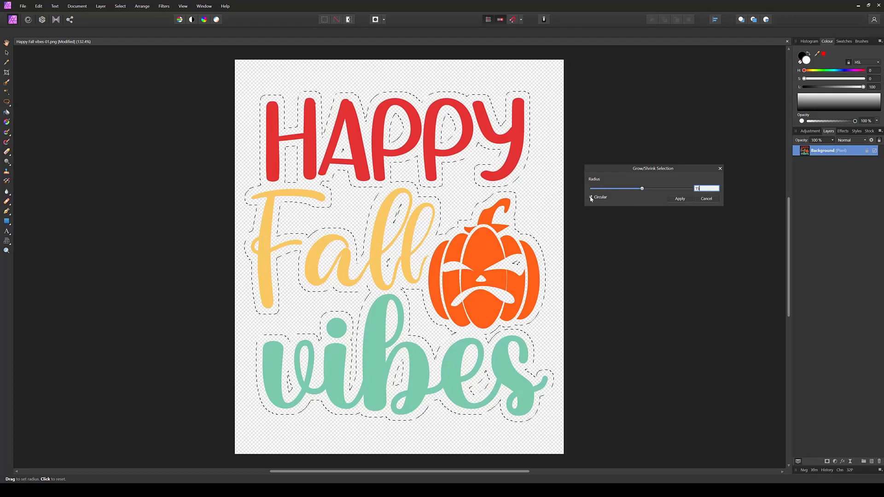
key("Return")
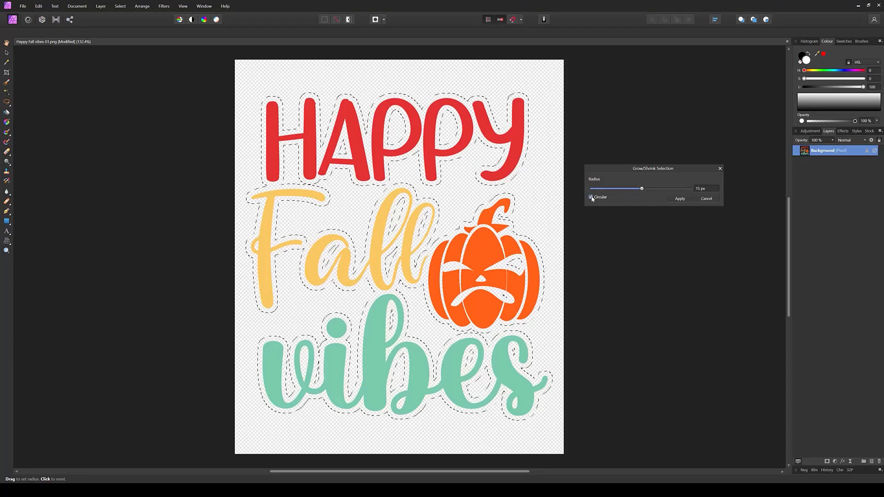
left_click(683, 201)
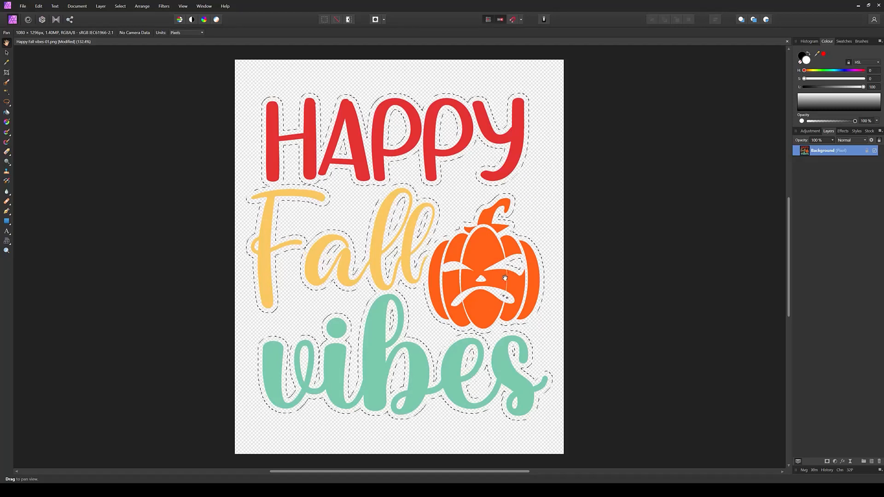
- Add the gaps inside the pumpkin to the selection with the Freehand Selection tool and create a fill layer from it
left_click(6, 103)
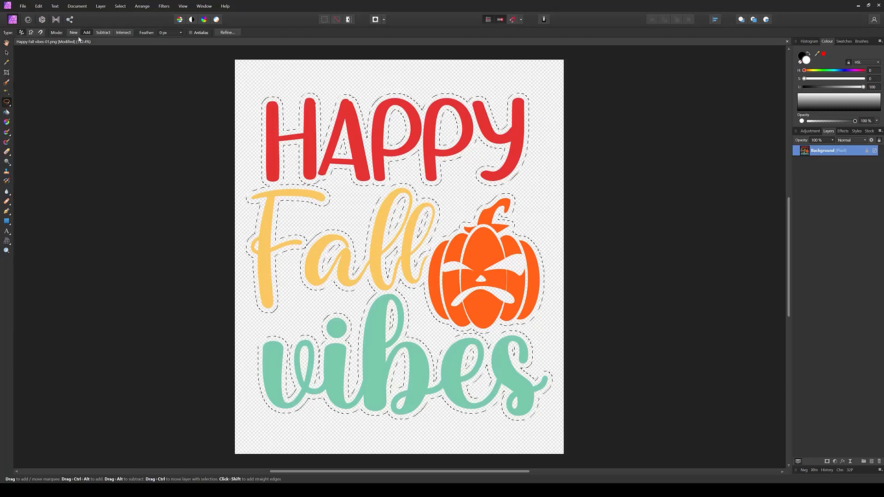
left_click(100, 6)
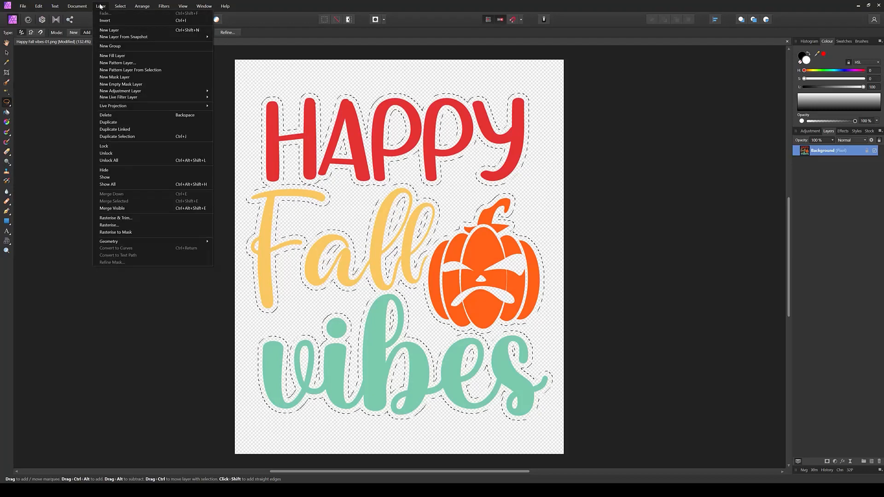
left_click(112, 56)
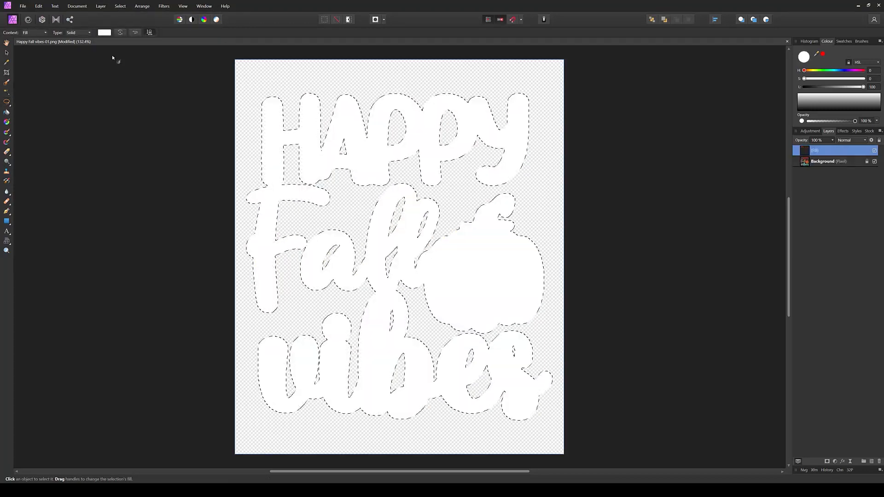
- Change the fill layer's colour to black and move it beneath the Background artwork layer
left_click(105, 33)
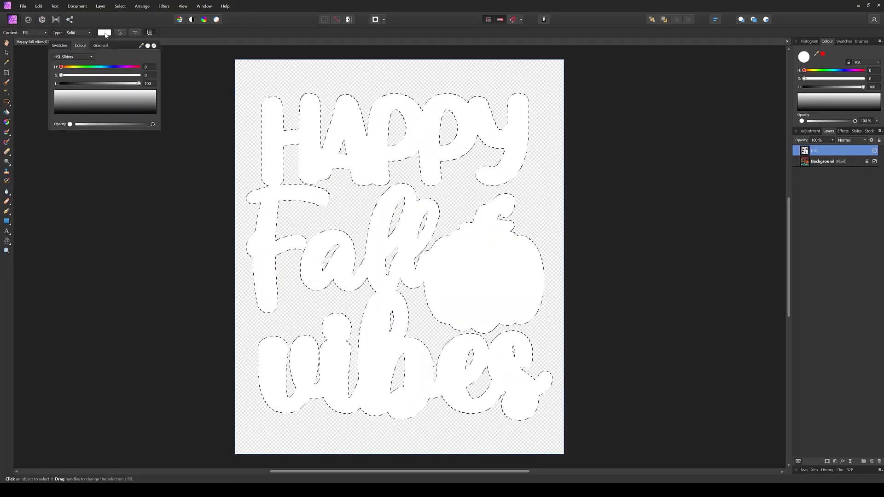
left_click_drag(66, 86, 59, 84)
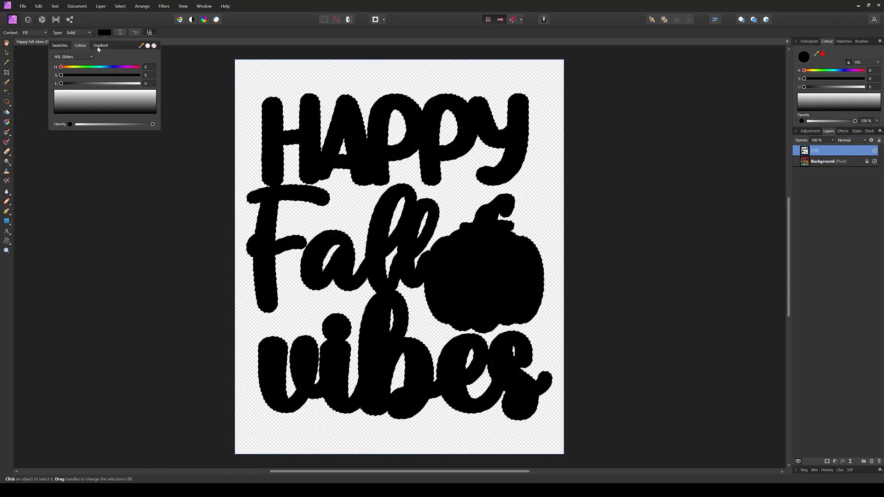
left_click(7, 43)
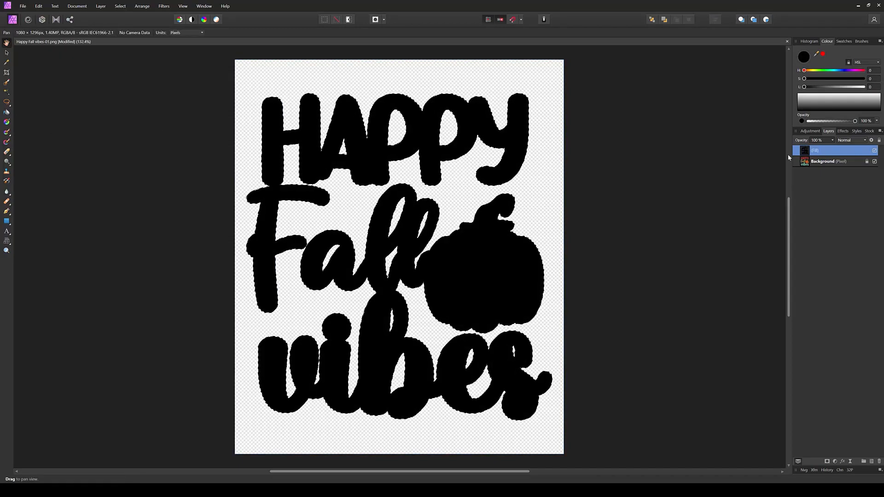
left_click_drag(805, 155, 807, 177)
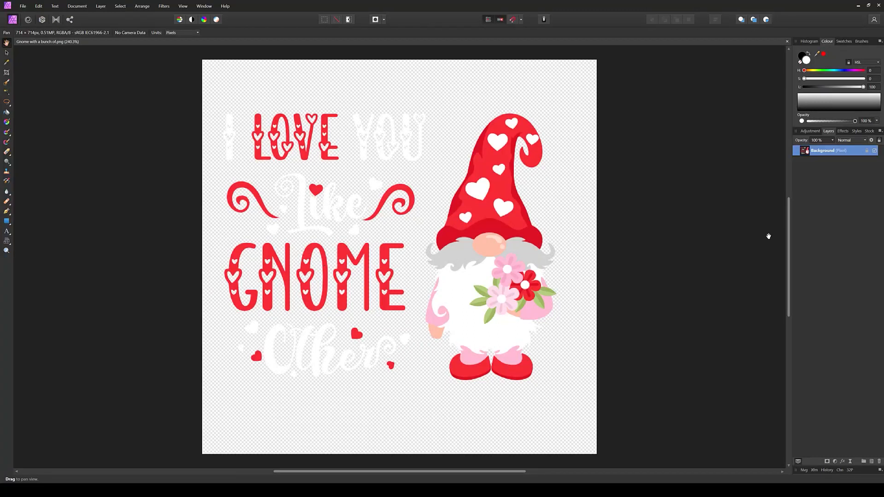
- Load a selection from the gnome artwork's layer and start growing it with Circular enabled and a radius of about 23.7 px
left_click(814, 155, "ctrl")
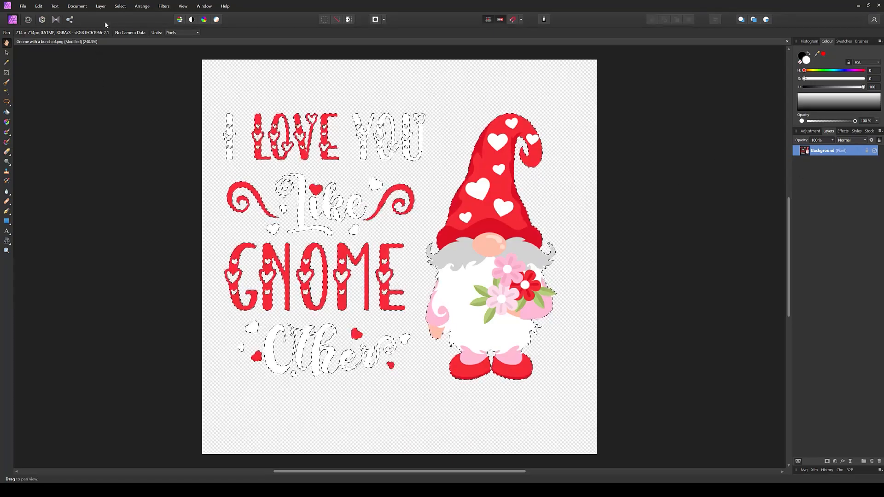
left_click(123, 8)
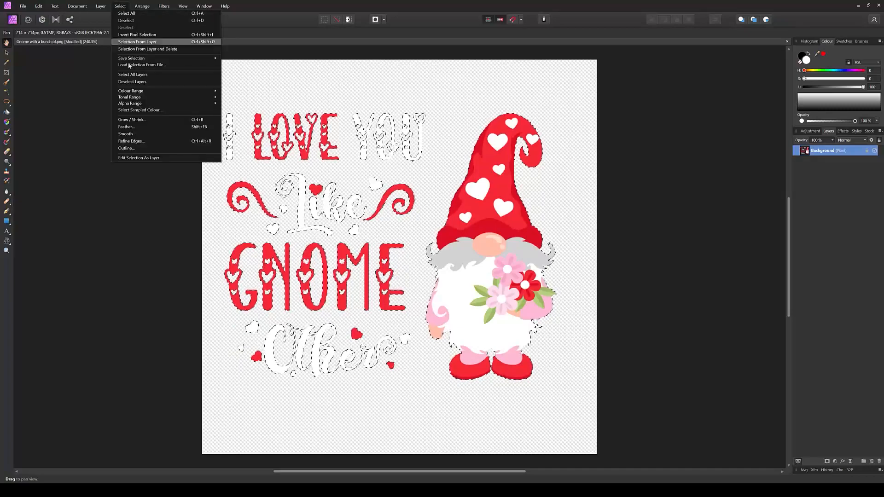
left_click(138, 121)
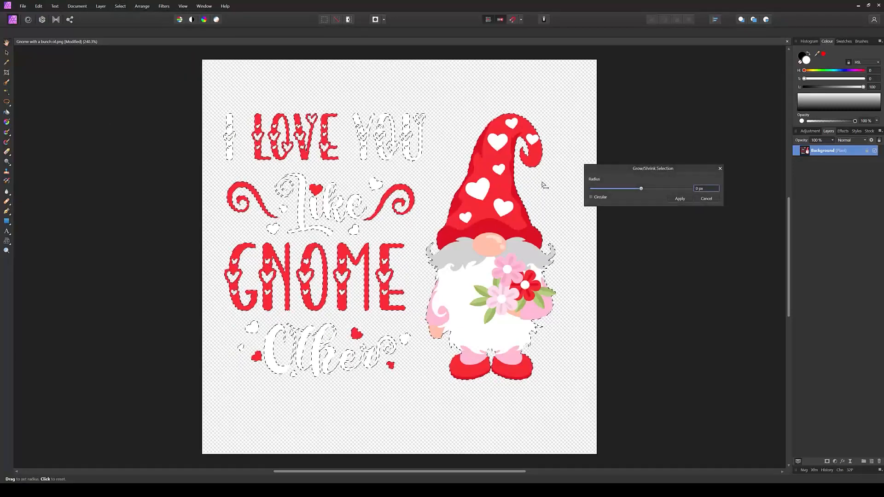
left_click(591, 197)
left_click_drag(641, 189, 677, 190)
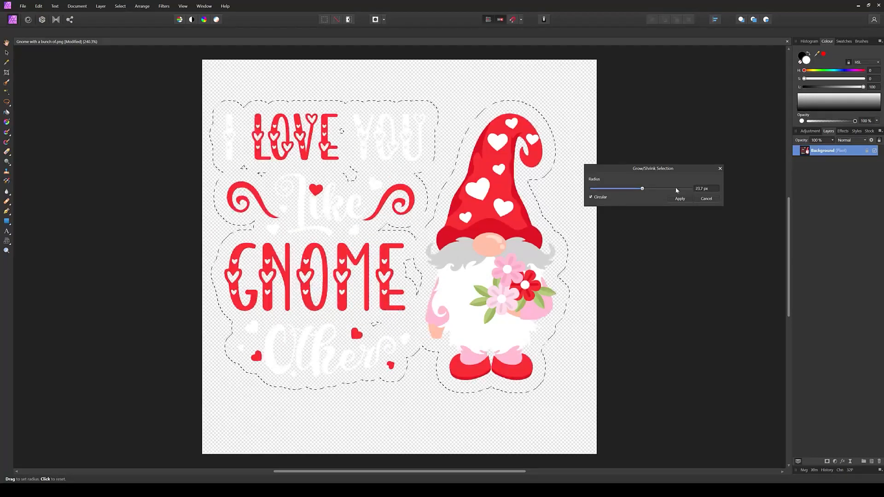
- Try grow radii of 15 px and 12 px for the selection around the gnome artwork
left_click(697, 190)
type("15")
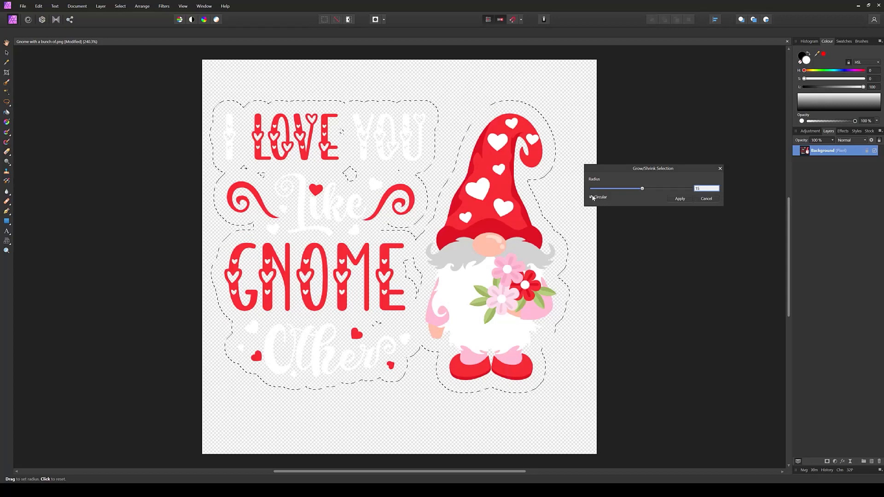
key("Tab")
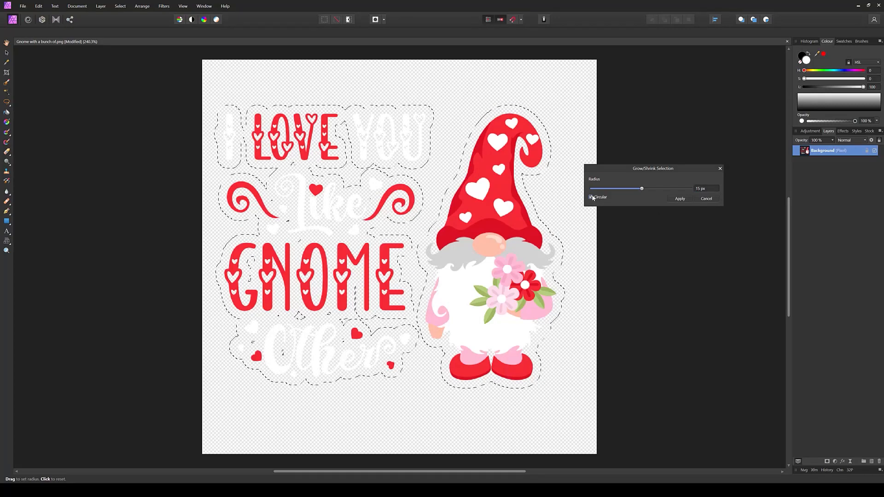
double_click(701, 188)
type("12")
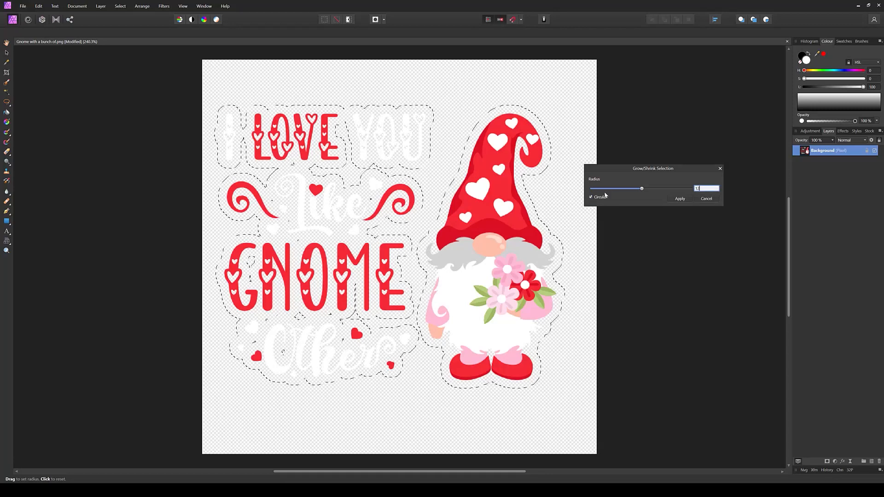
key("Tab")
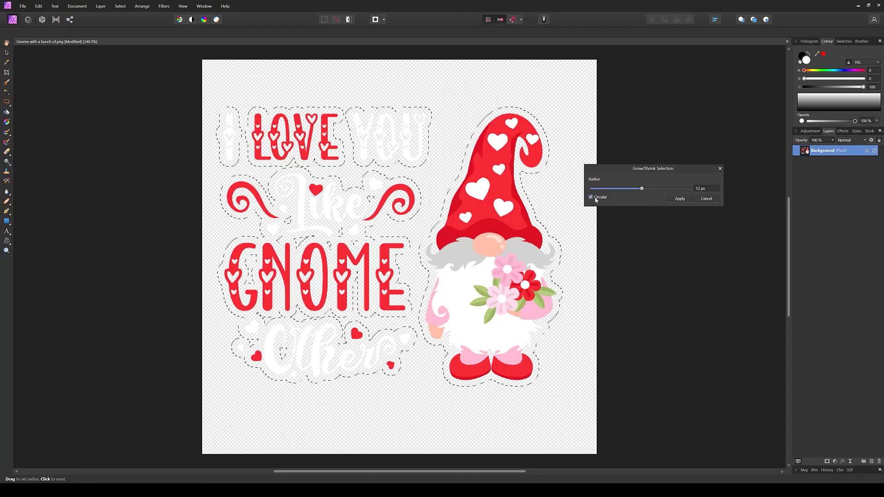
- Set the grow radius to 10 px and apply it to the gnome artwork's selection
double_click(709, 187)
type("10")
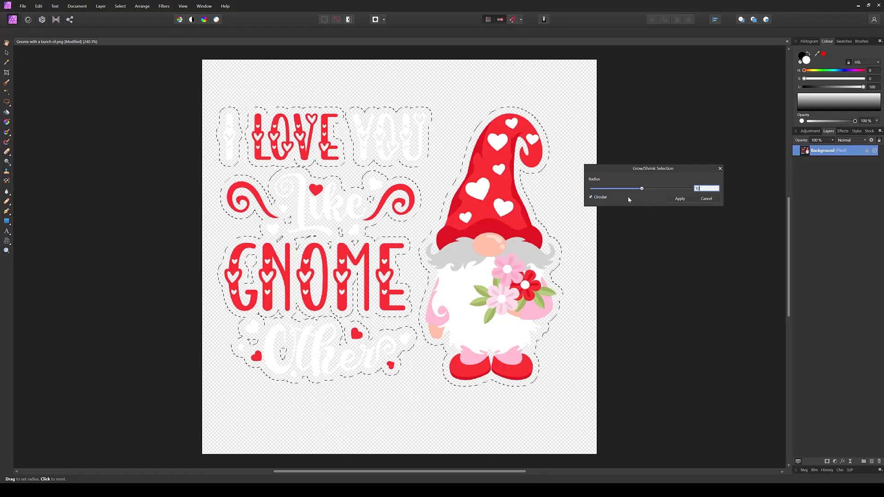
key("Tab")
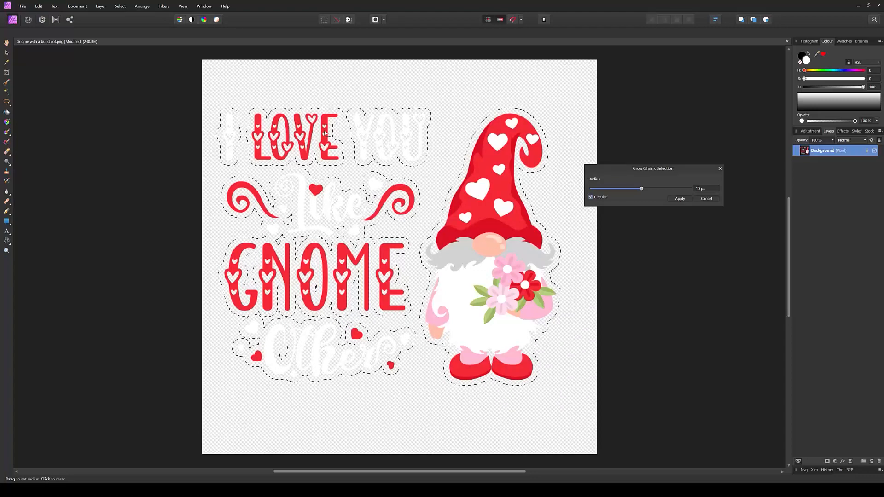
- Add the unselected gaps inside the GNOME and Other lettering to the selection with freehand outlines
left_click(10, 103)
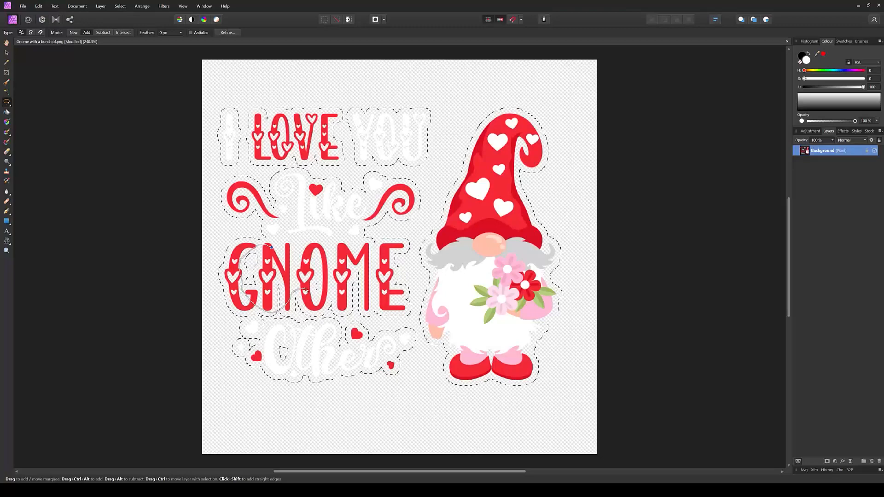
mouse_move(306, 290)
left_mouse_down()
mouse_move(330, 303)
mouse_move(347, 264)
mouse_move(364, 250)
mouse_move(283, 249)
left_mouse_up()
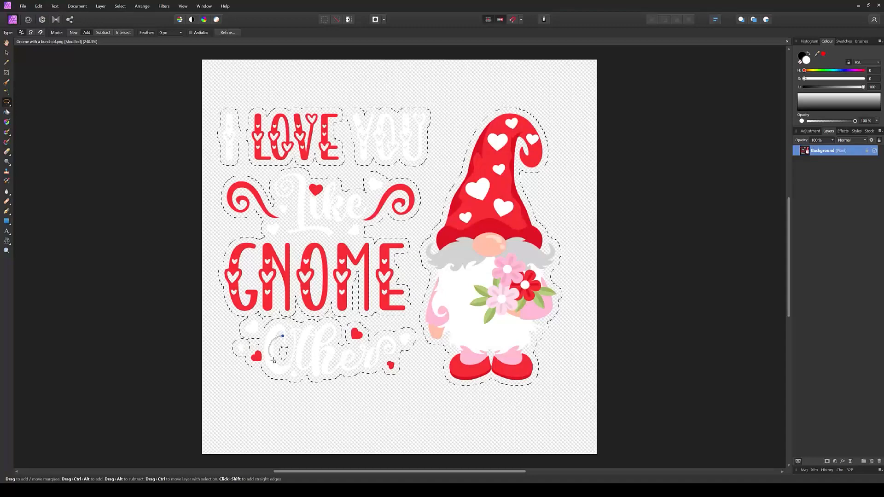
left_click_drag(291, 336, 276, 342)
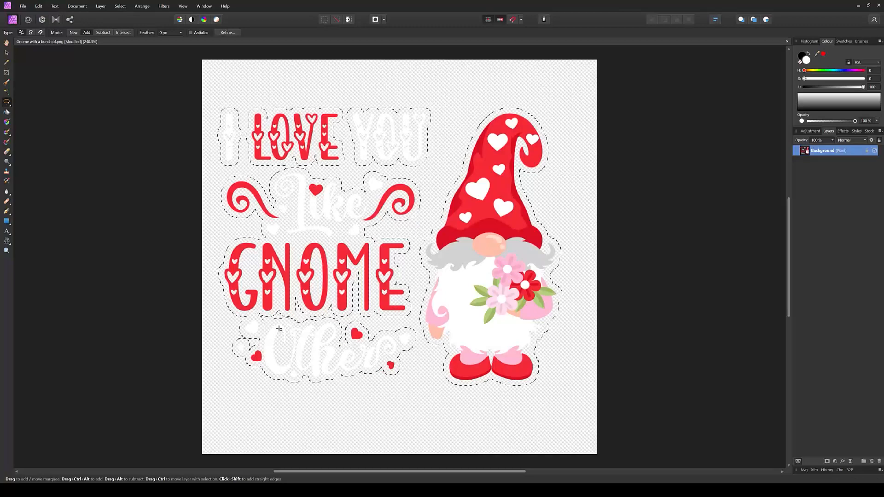
- Create a black fill layer from the gnome artwork's selection and place it beneath the Background layer
left_click(101, 6)
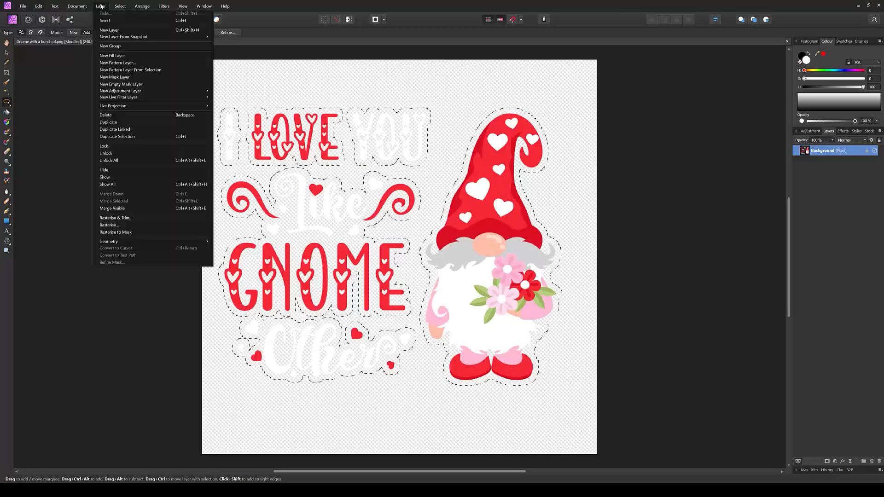
left_click(113, 56)
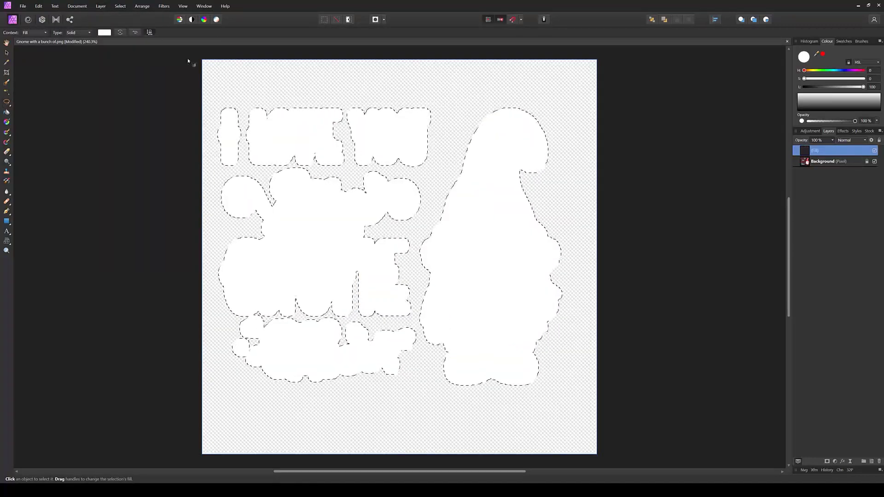
left_click(105, 33)
left_click_drag(69, 84, 56, 85)
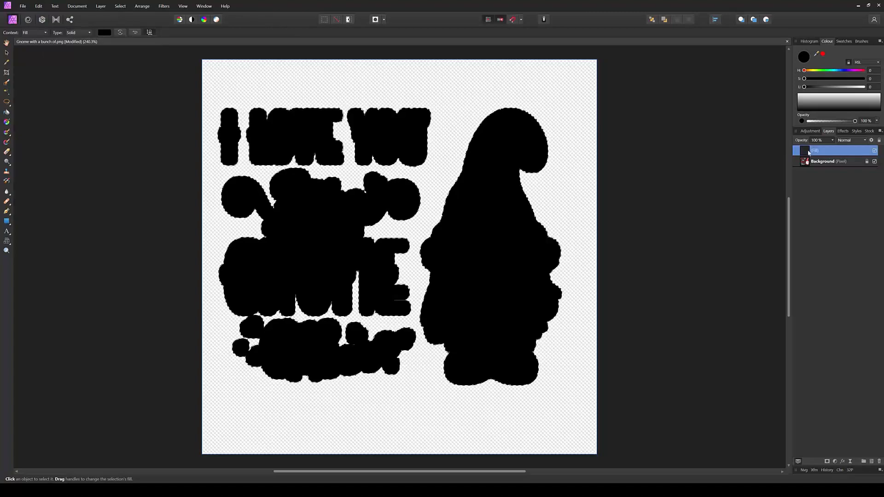
left_click_drag(824, 150, 824, 170)
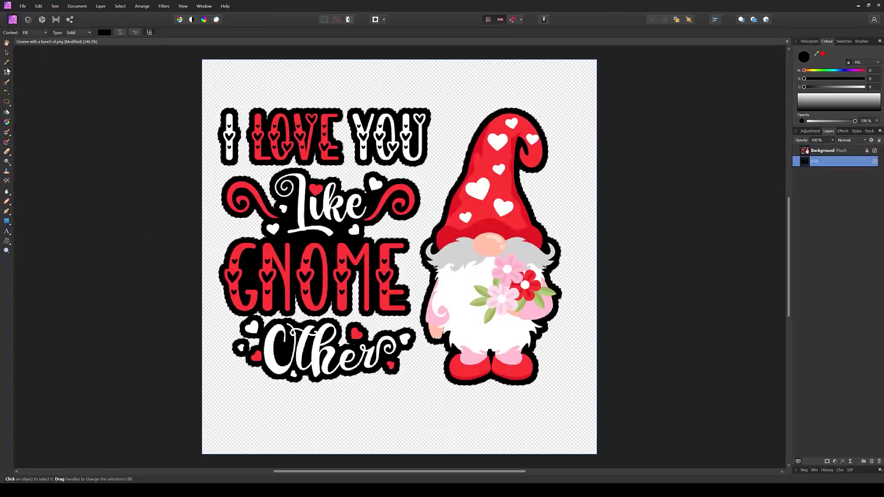
left_click(6, 102)
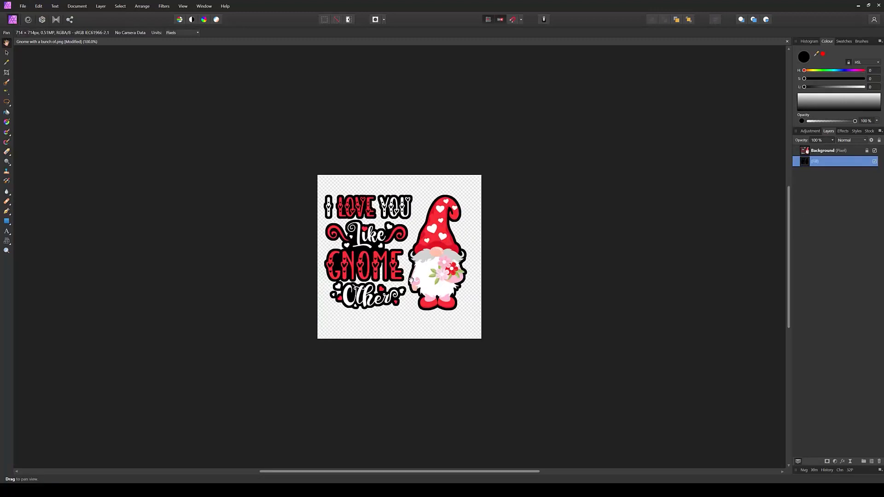
scroll(390, 279, "up", 2)
scroll(390, 280, "down", 1)
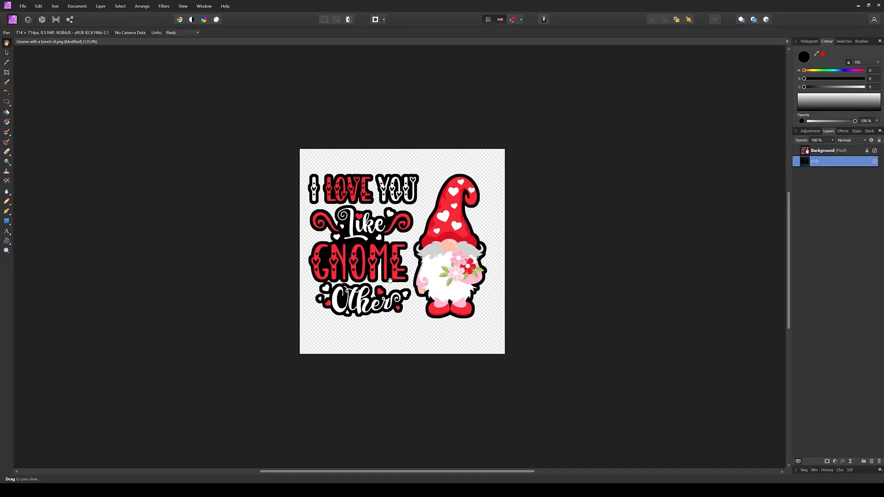